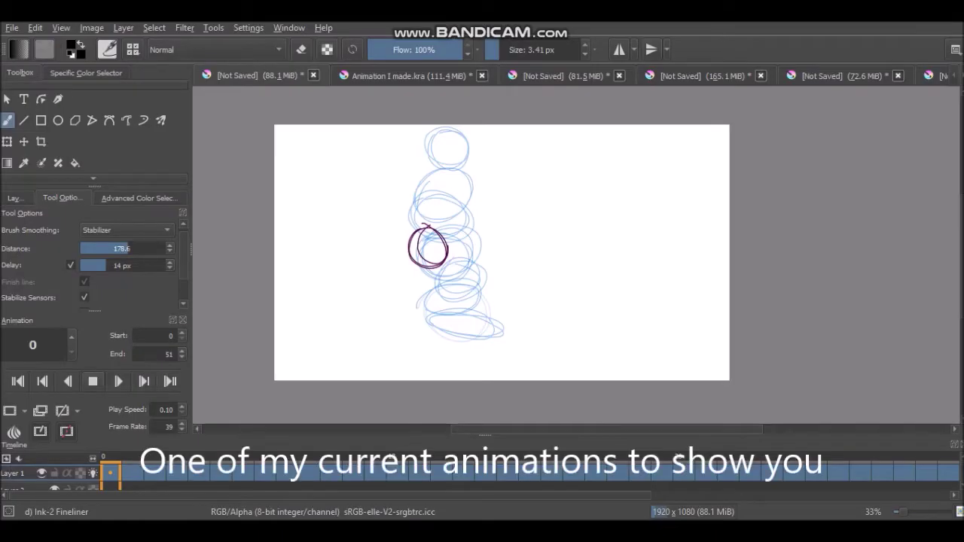
- Play the existing bouncing-ball sketch animation once, then stop it
click(118, 381)
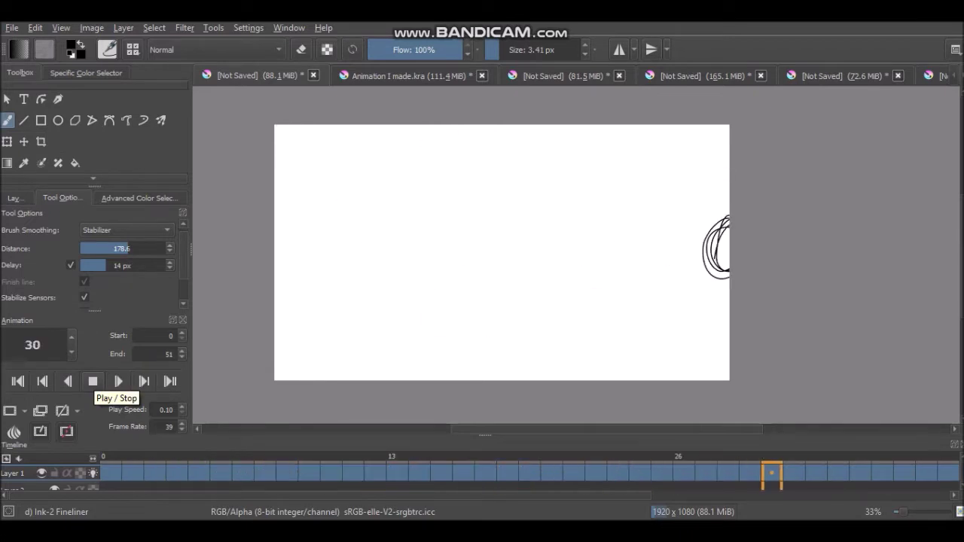
click(93, 381)
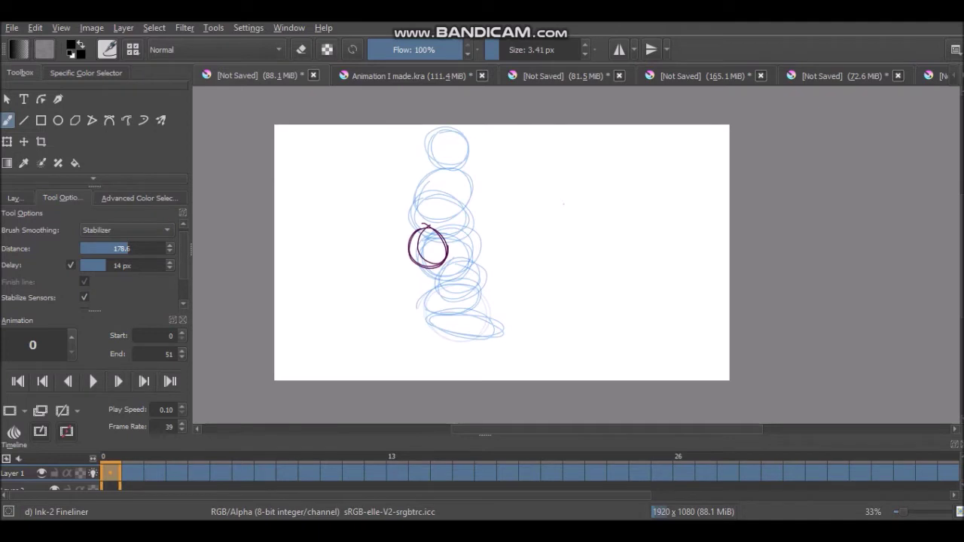
click(12, 28)
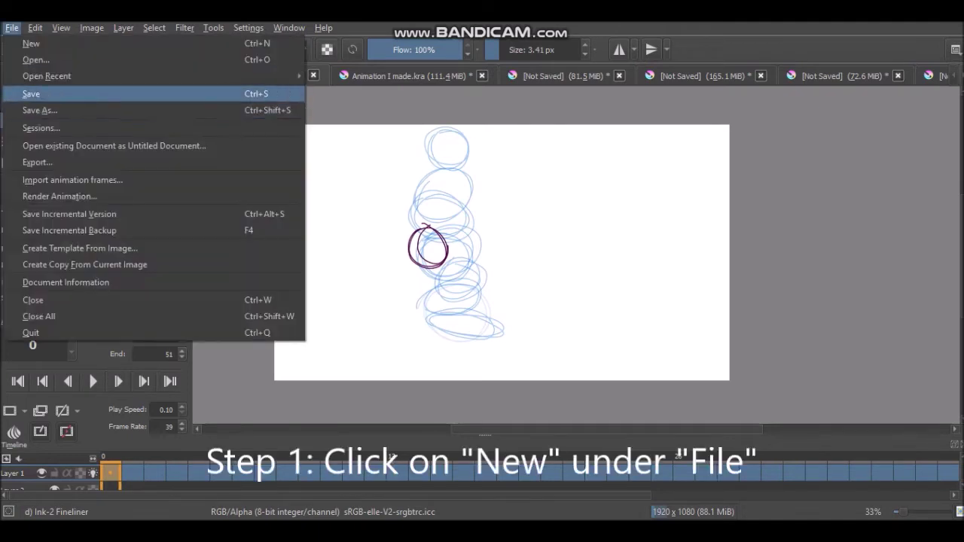
- Create a new blank 1920 × 1080 document through File > New
click(31, 43)
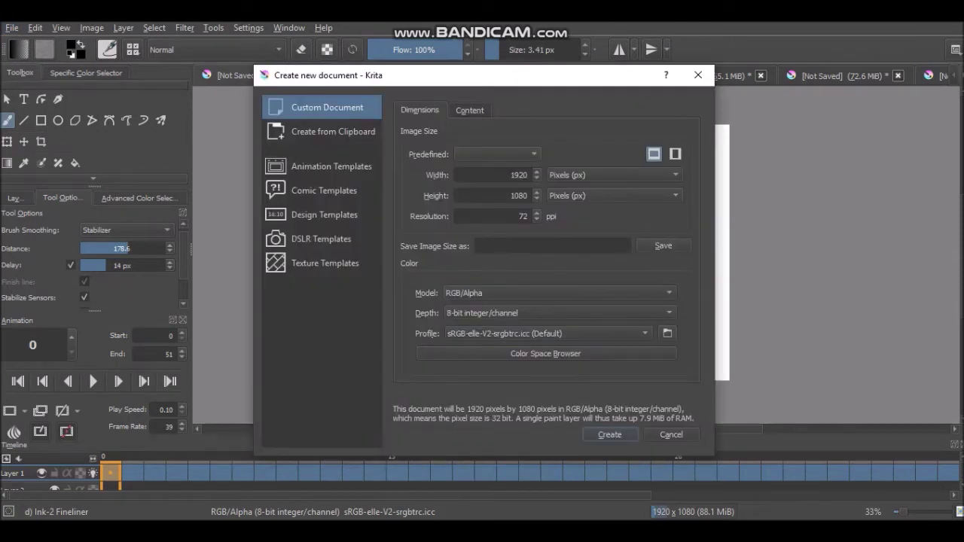
click(698, 75)
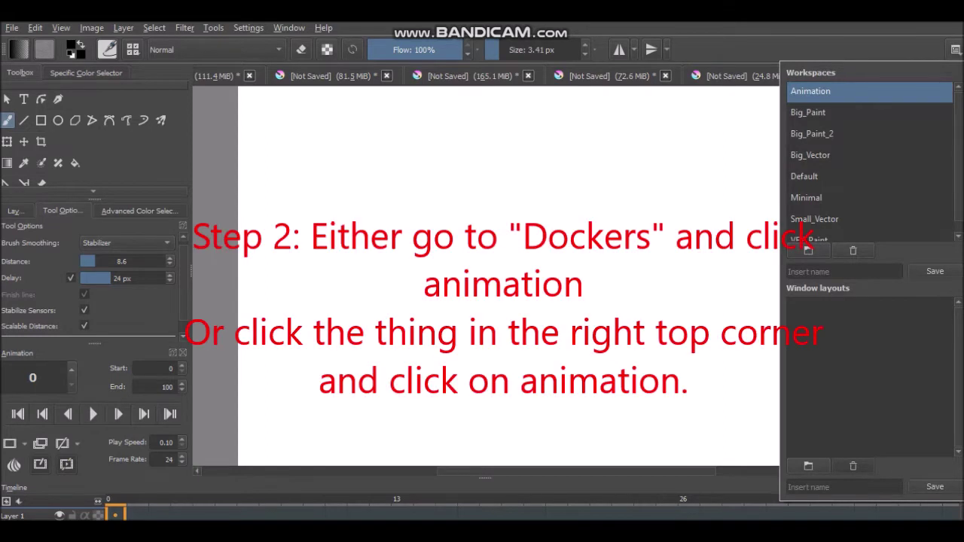
- Turn on the Onion Skins docker, close its floating panel, and keep the Timeline docker enabled
key(Escape)
click(247, 27)
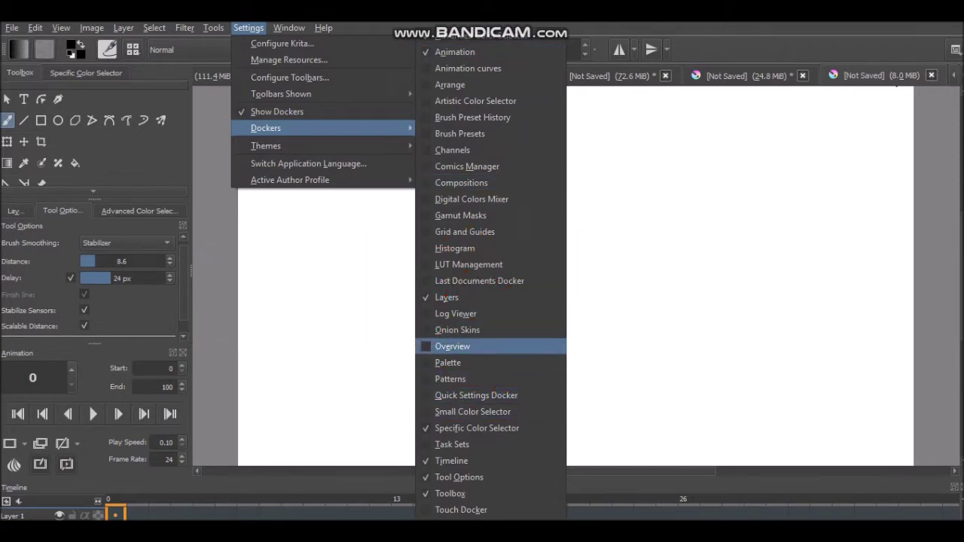
click(457, 330)
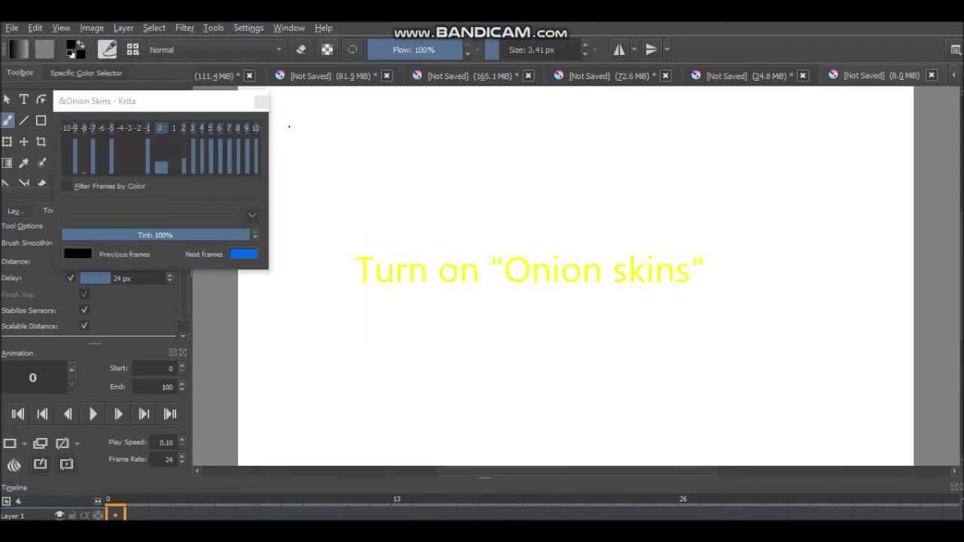
click(260, 101)
click(248, 28)
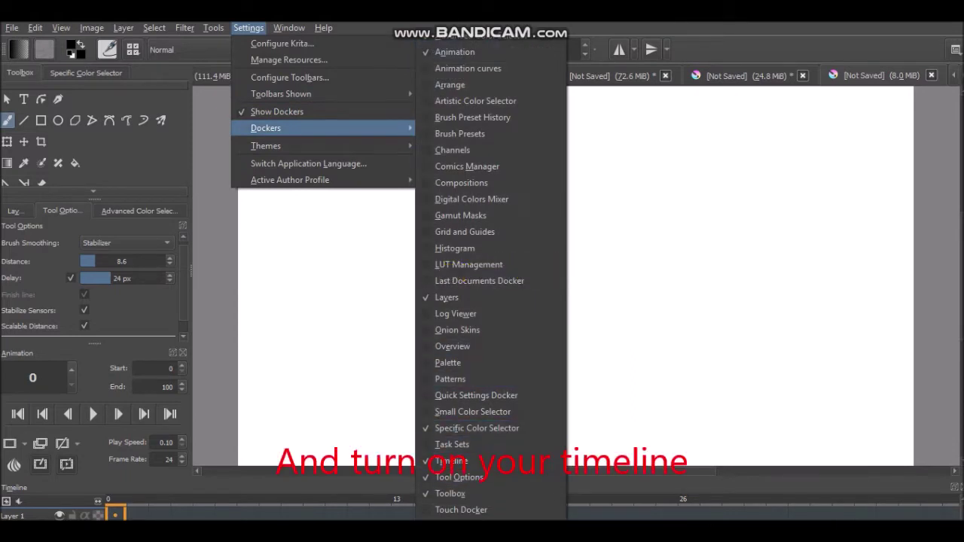
click(482, 476)
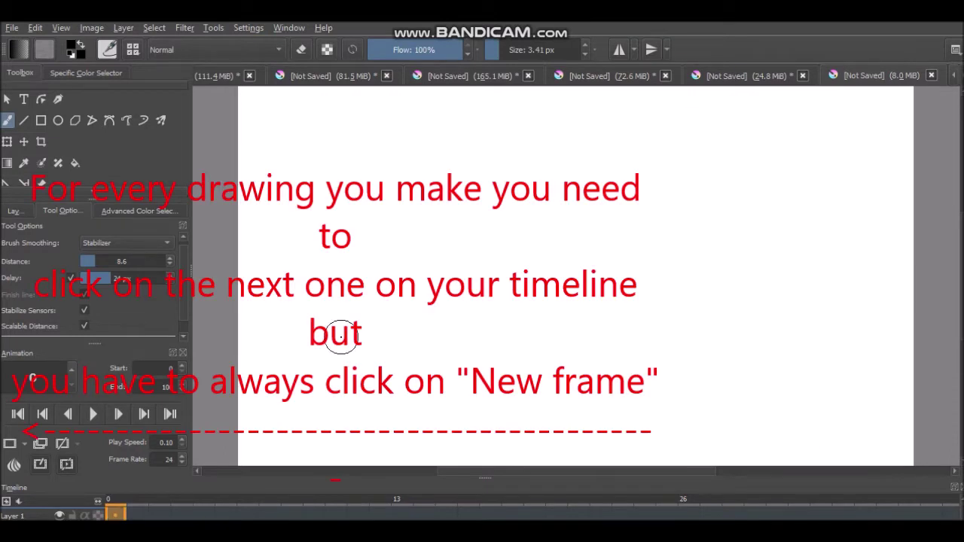
- Draw the ball near the bottom of the canvas on frame 0, redoing the first attempt
mouse_move(466, 285)
mouse_down()
mouse_move(450, 341)
mouse_move(488, 291)
mouse_up()
key(ctrl+z)
scroll(452, 276, down, 3)
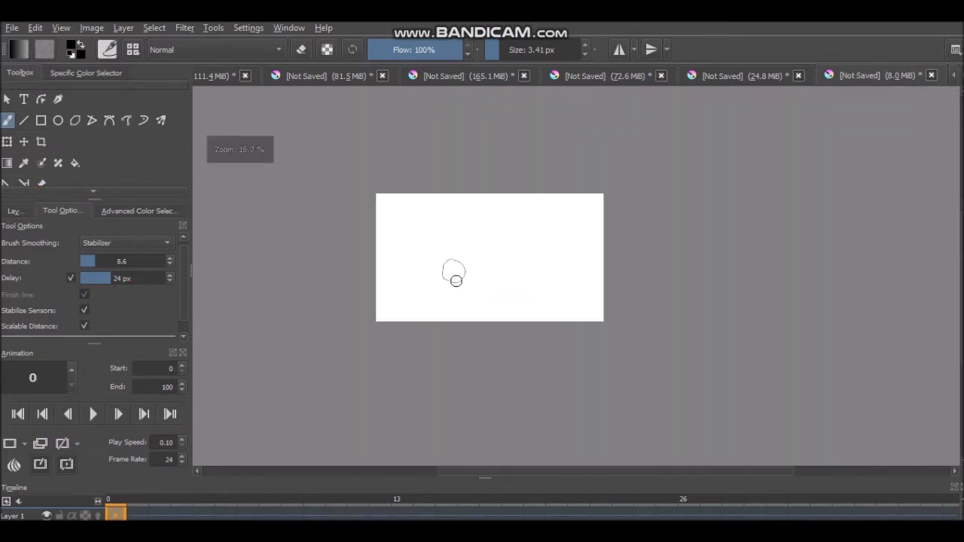
scroll(452, 286, up, 4)
mouse_move(516, 292)
mouse_down()
mouse_move(464, 349)
mouse_move(547, 301)
mouse_move(528, 295)
mouse_up()
scroll(518, 292, down, 4)
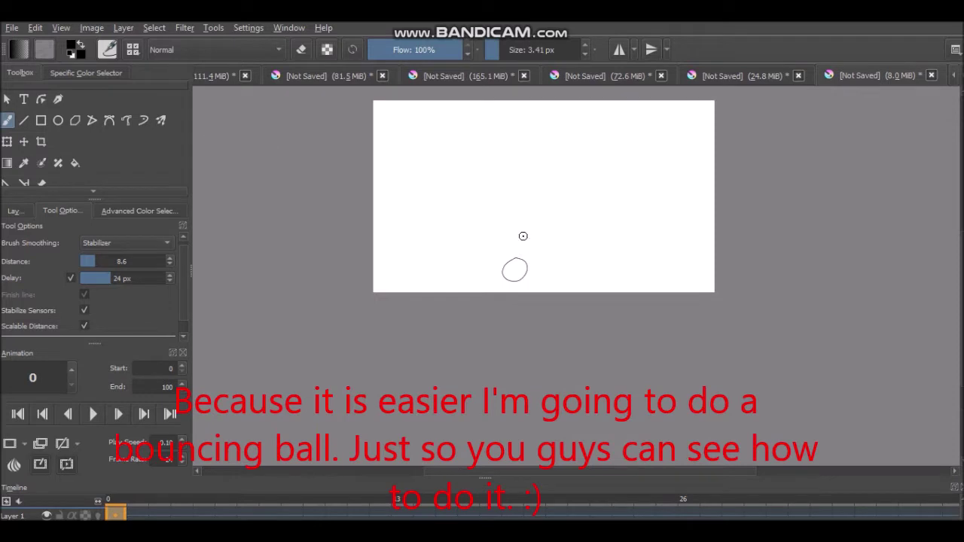
scroll(523, 235, up, 1)
- Draw the ball progressively higher on frames 1, 2 and 3, then play them back
key(Right)
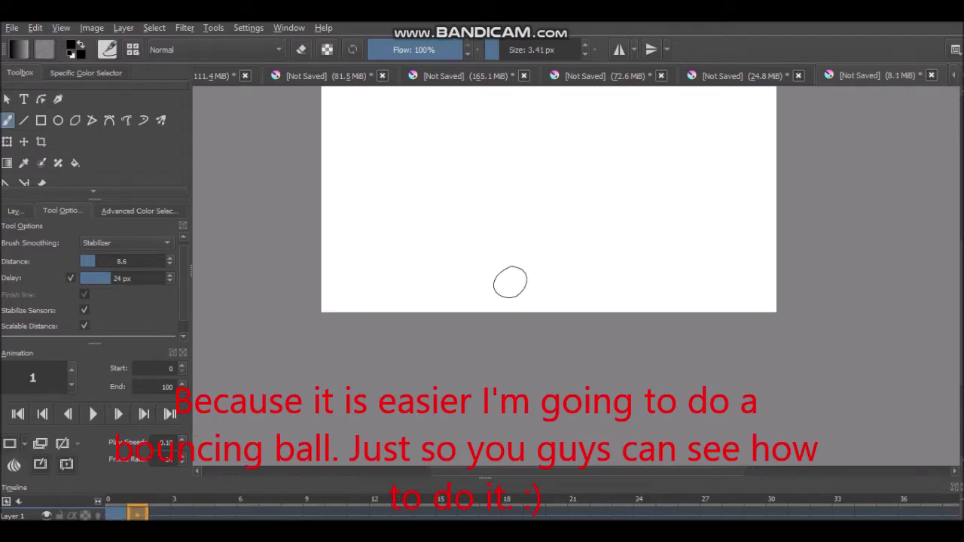
scroll(514, 187, up, 2)
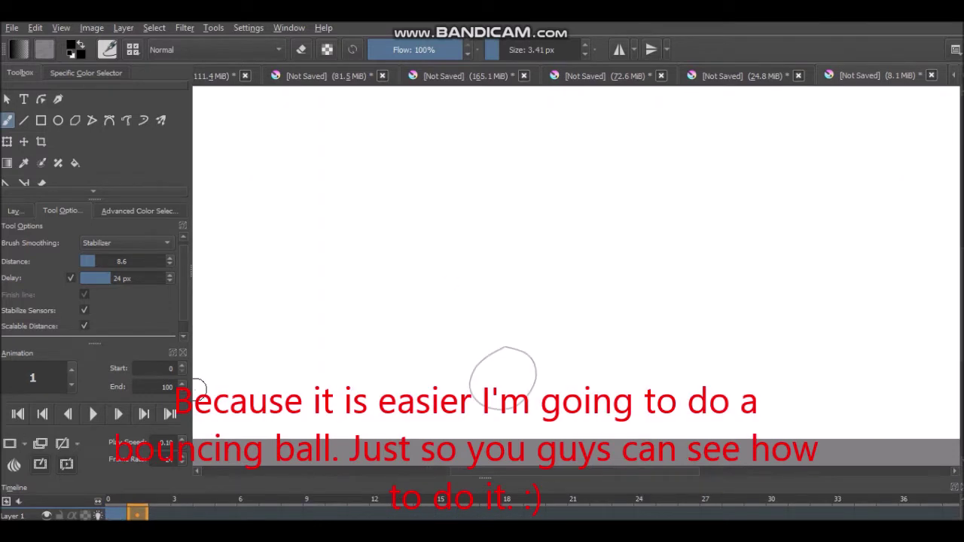
drag(502, 270, 505, 270)
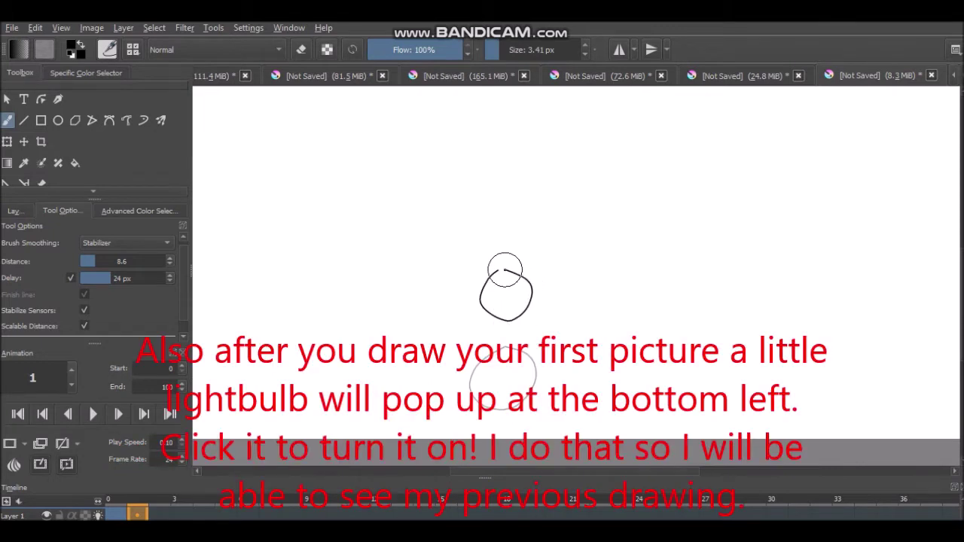
key(period)
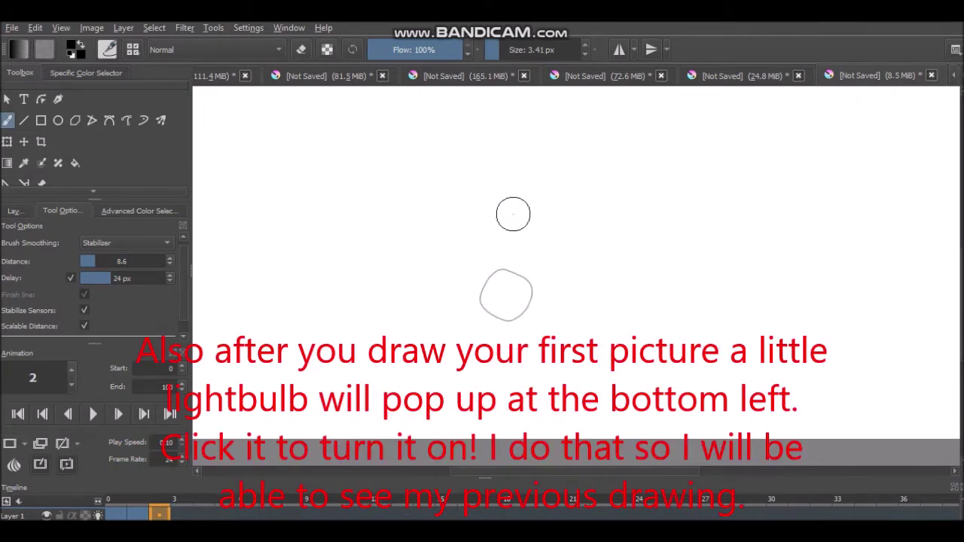
drag(496, 190, 504, 192)
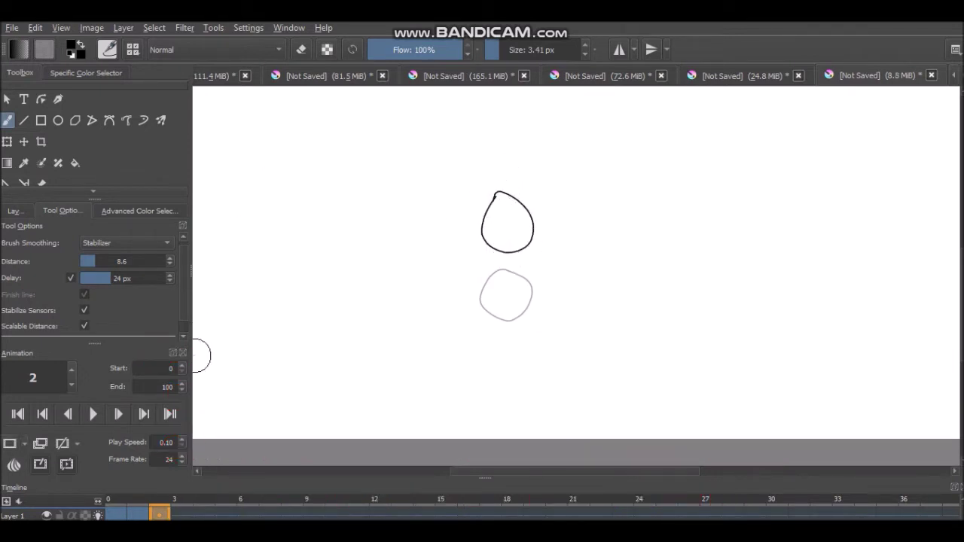
key(period)
drag(500, 130, 511, 128)
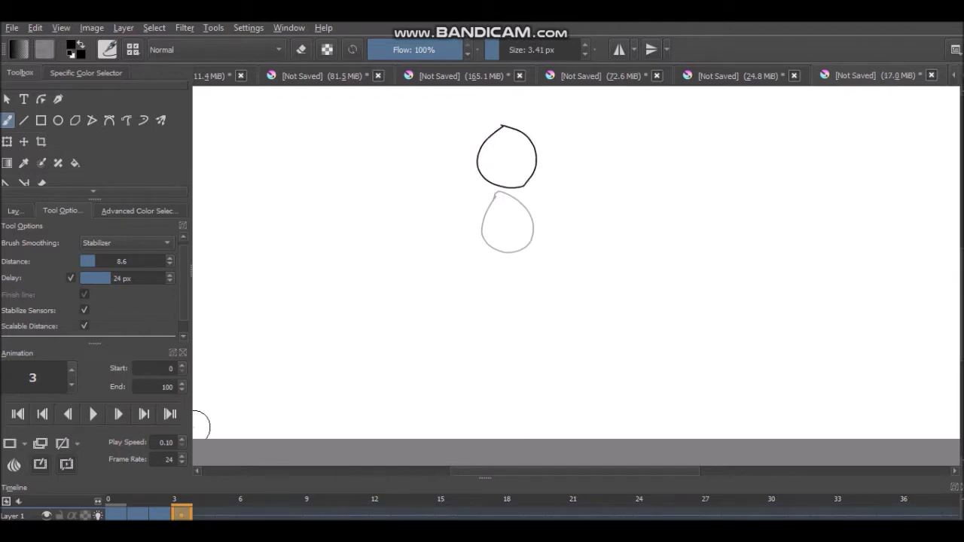
key(space)
key(space)
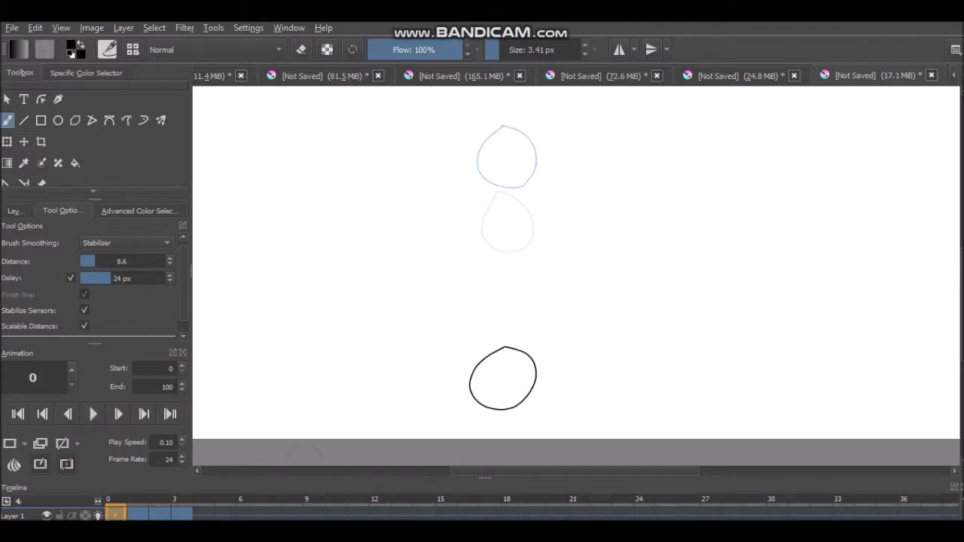
- Undo the stray strokes on frame 0, then draw the ball falling on frames 4 and 5
drag(300, 207, 299, 234)
drag(345, 190, 338, 244)
drag(285, 262, 392, 221)
key(ctrl+z)
key(ctrl+z)
key(ctrl+z)
click(204, 513)
drag(500, 216, 522, 224)
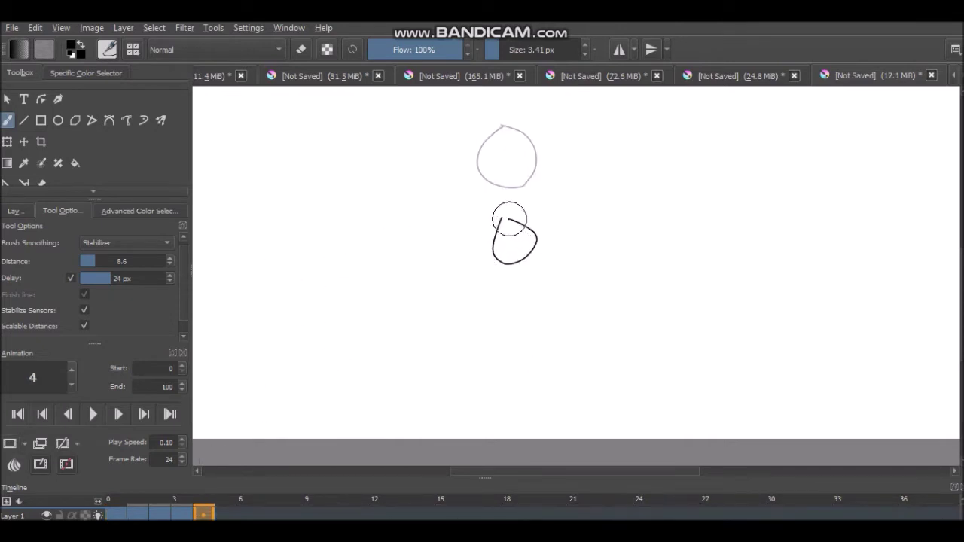
click(225, 514)
drag(505, 297, 483, 324)
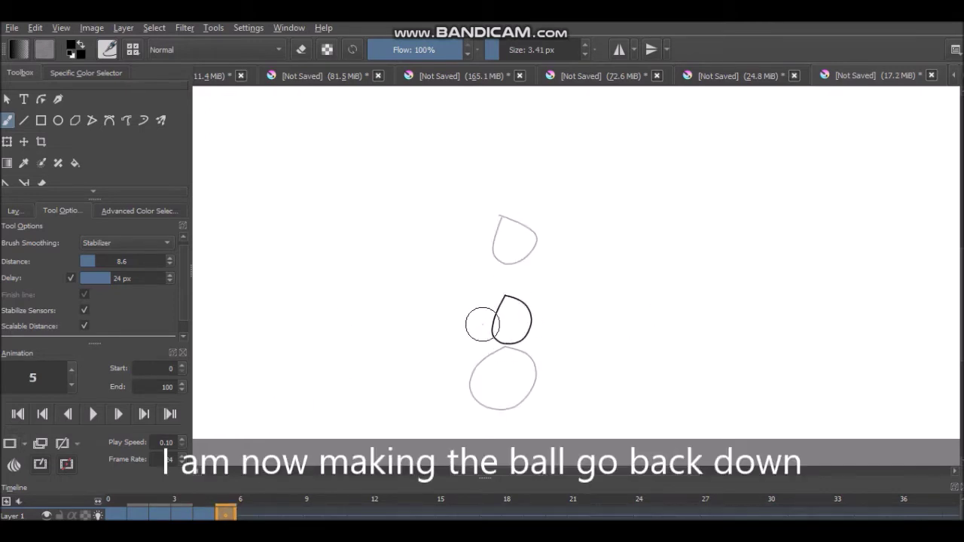
- Draw the ball at the bottom on frame 6, redrawing it, and rising again on frame 7
click(248, 514)
mouse_move(470, 390)
mouse_down()
mouse_move(499, 356)
mouse_move(474, 384)
mouse_move(484, 387)
mouse_up()
scroll(494, 354, up, 4)
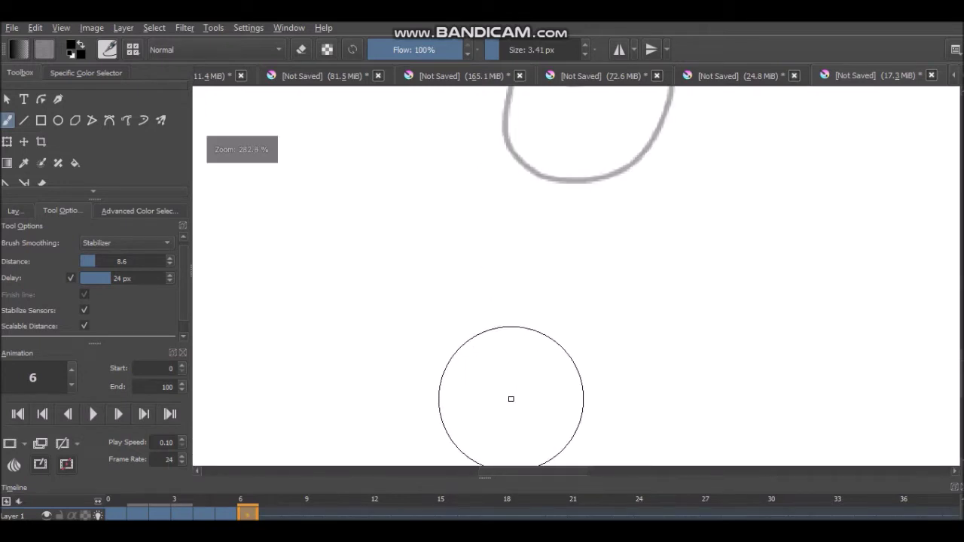
drag(649, 463, 683, 351)
key(ctrl+z)
scroll(667, 387, down, 3)
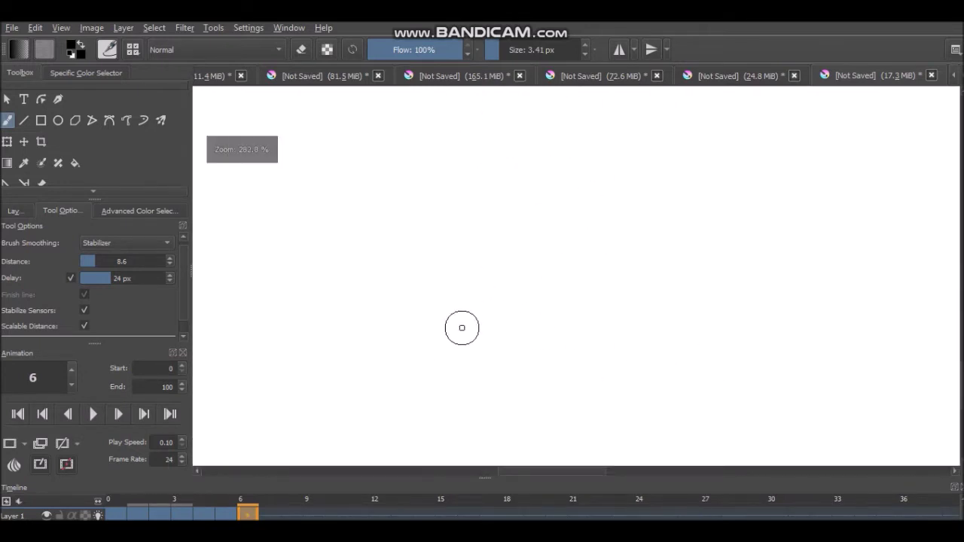
scroll(442, 300, up, 3)
mouse_move(443, 300)
mouse_down()
mouse_move(430, 359)
mouse_move(489, 287)
mouse_move(455, 280)
mouse_move(441, 291)
mouse_up()
scroll(443, 301, down, 2)
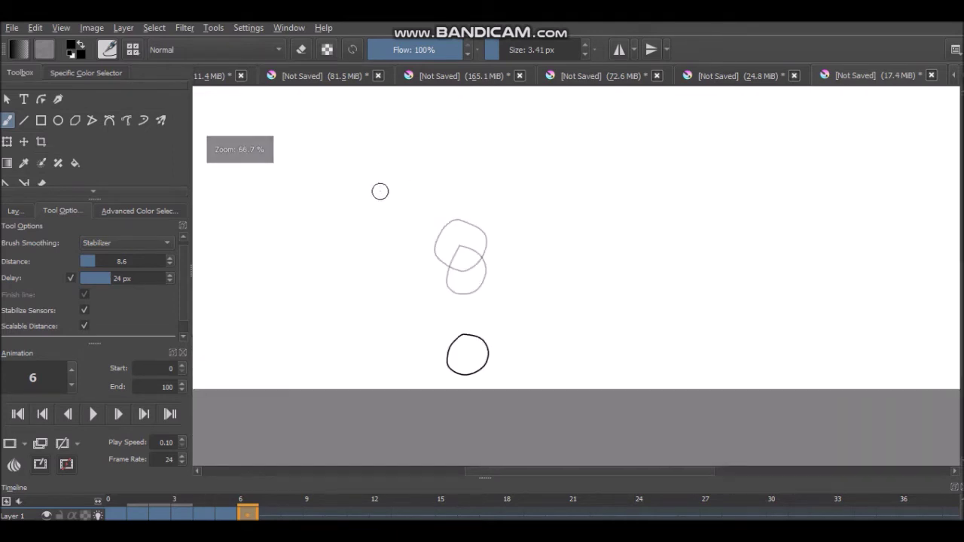
key(Right)
mouse_move(467, 263)
mouse_down()
mouse_move(456, 305)
mouse_move(476, 262)
mouse_up()
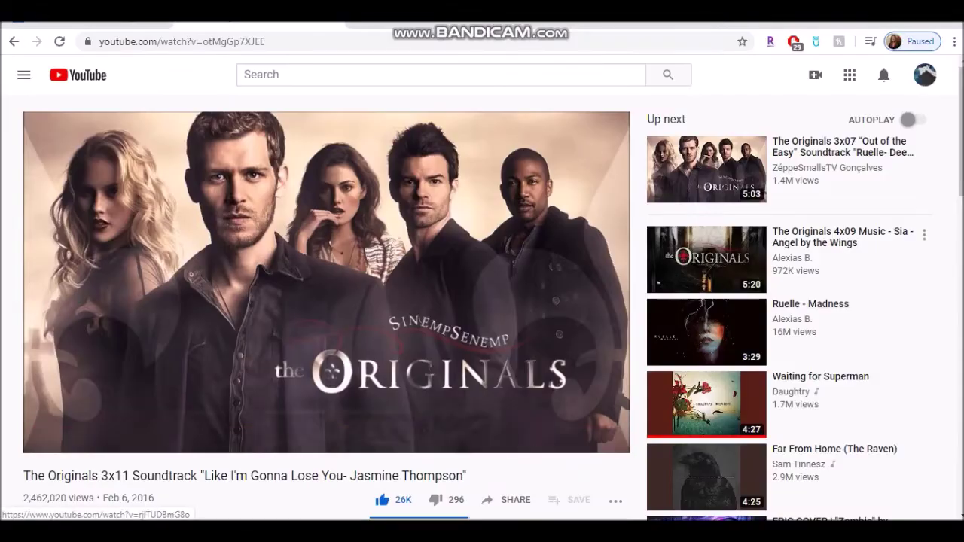
click(705, 399)
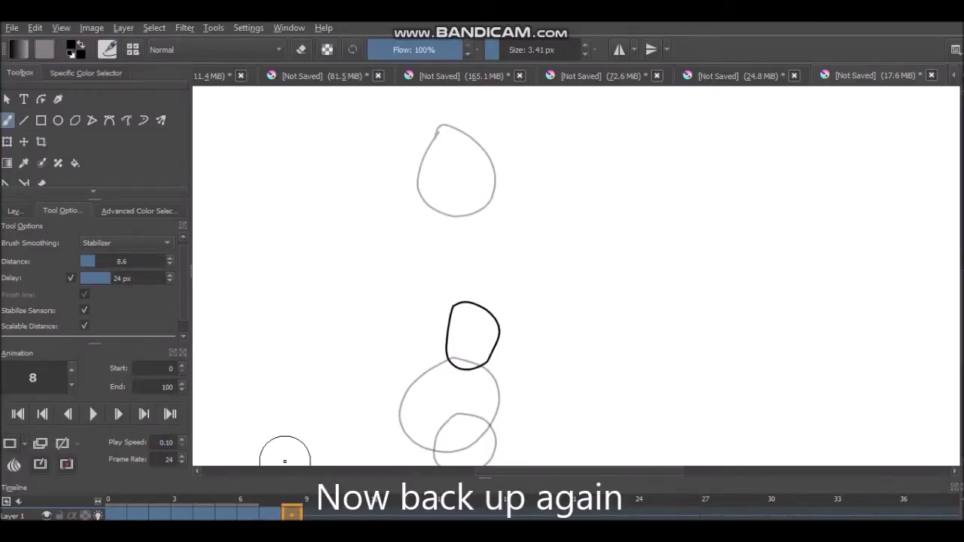
- Draw the ball shape on frame 8, joining the outline's two tops into an apex
scroll(523, 165, down, 3)
ctrl+scroll(466, 171, down, 3)
mouse_move(464, 167)
mouse_down()
mouse_move(460, 201)
mouse_move(482, 180)
mouse_up()
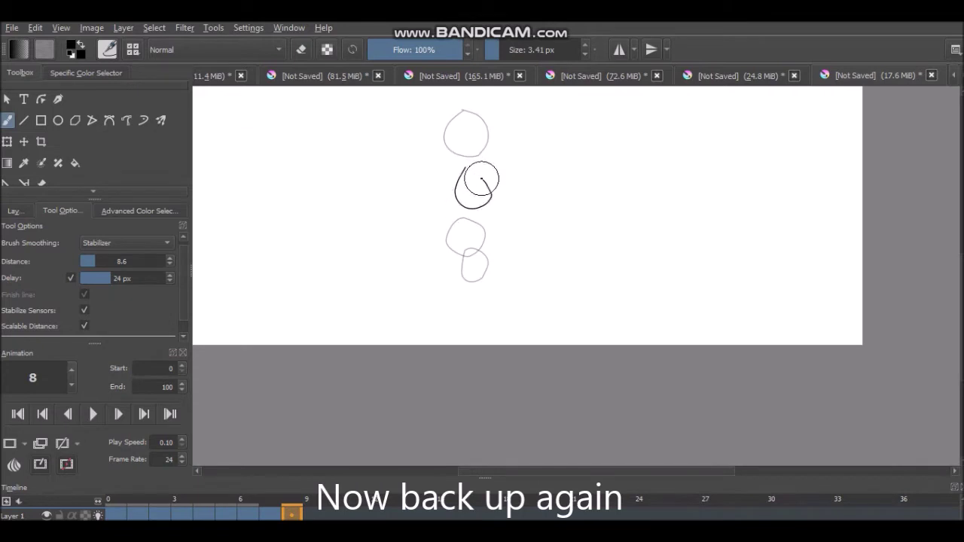
ctrl+scroll(468, 166, up, 5)
ctrl+scroll(468, 166, up, 4)
drag(421, 229, 463, 235)
ctrl+scroll(463, 236, down, 9)
- Draw the ball near the top on frames 9 and 10, then play from frame 0
key(period)
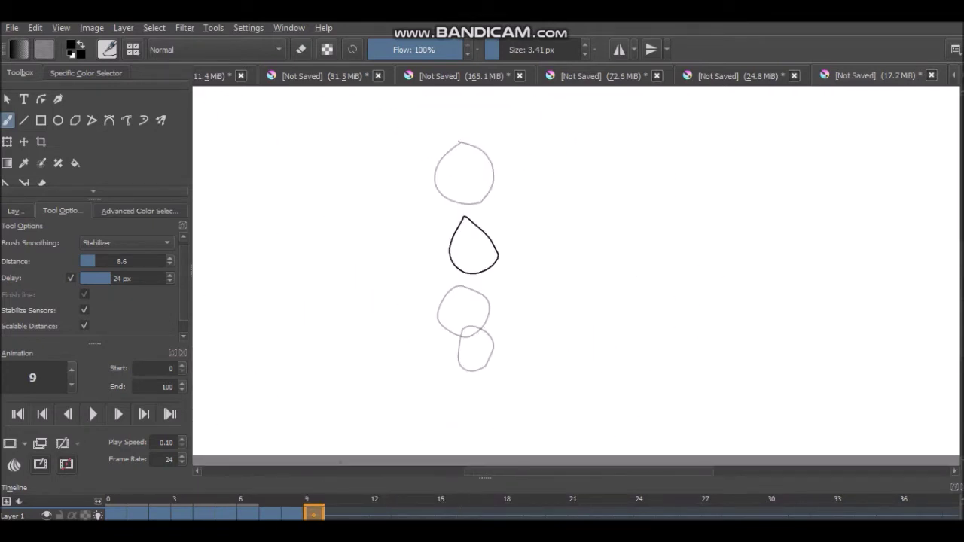
key(period)
drag(453, 109, 478, 118)
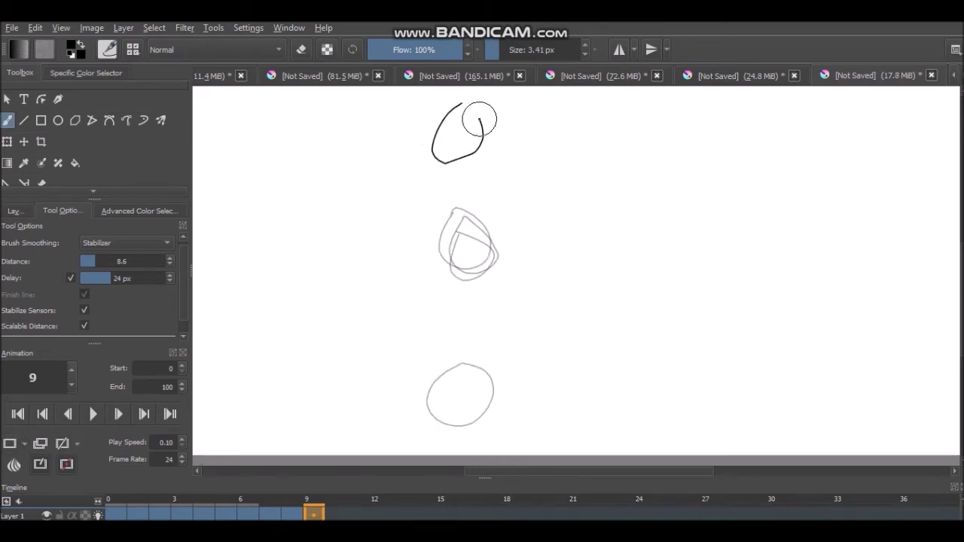
ctrl+scroll(419, 189, down, 2)
ctrl+scroll(419, 189, down, 1)
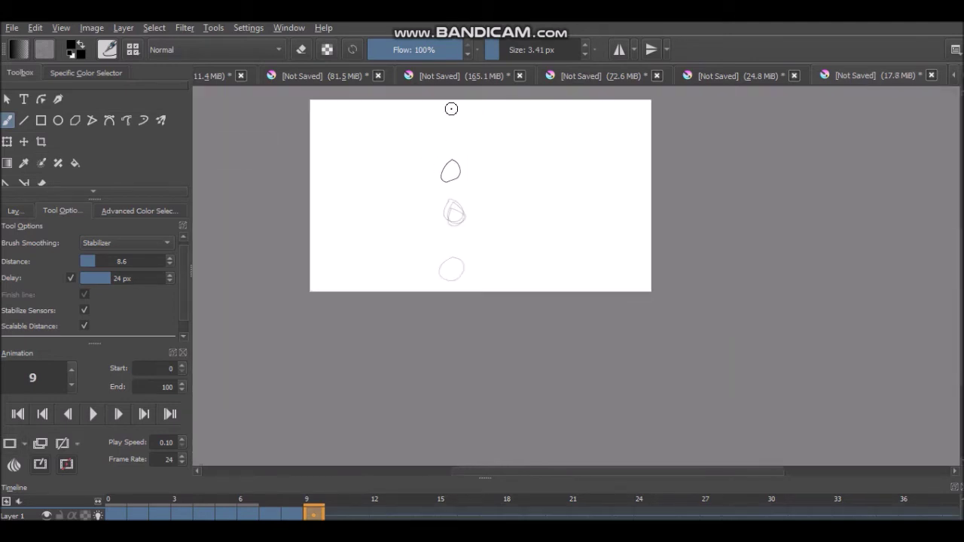
ctrl+scroll(450, 107, up, 1)
key(period)
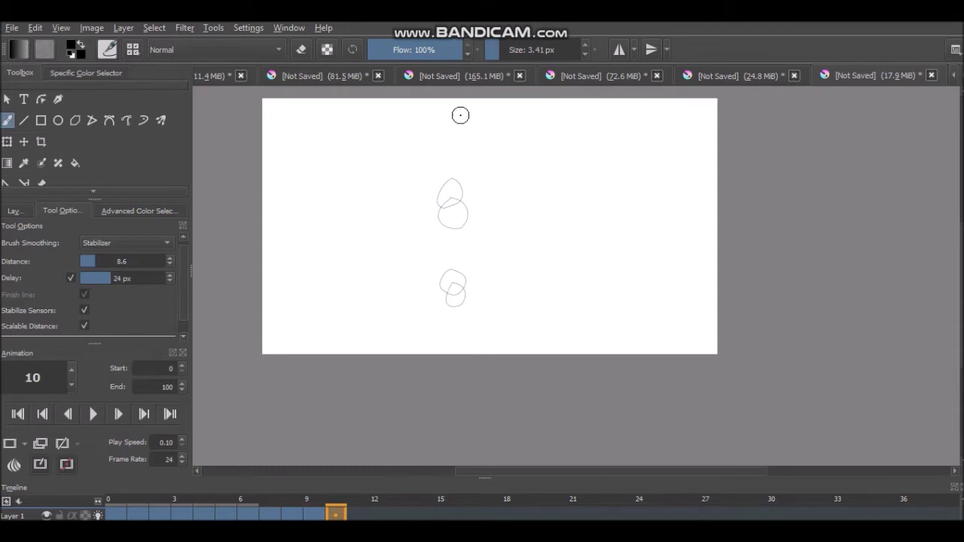
drag(437, 102, 441, 103)
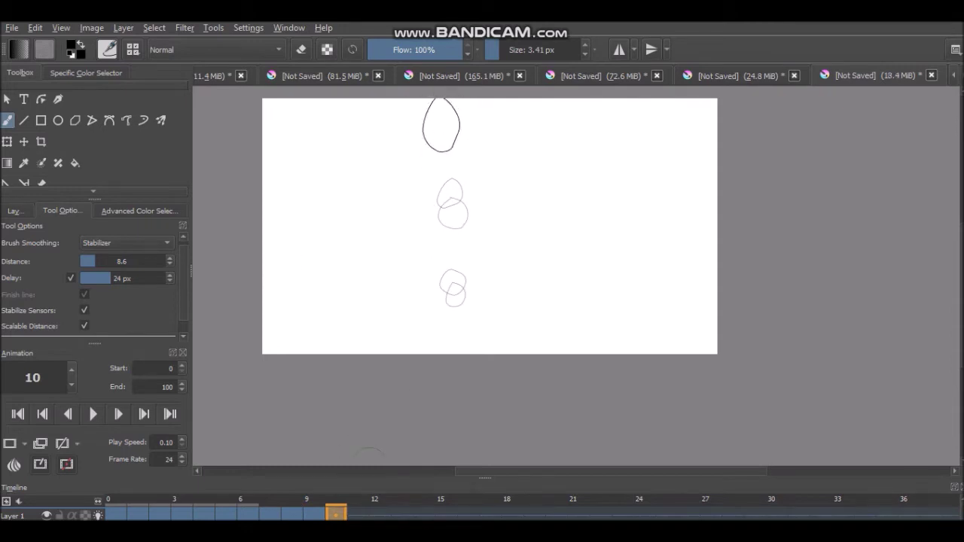
key(Home)
key(space)
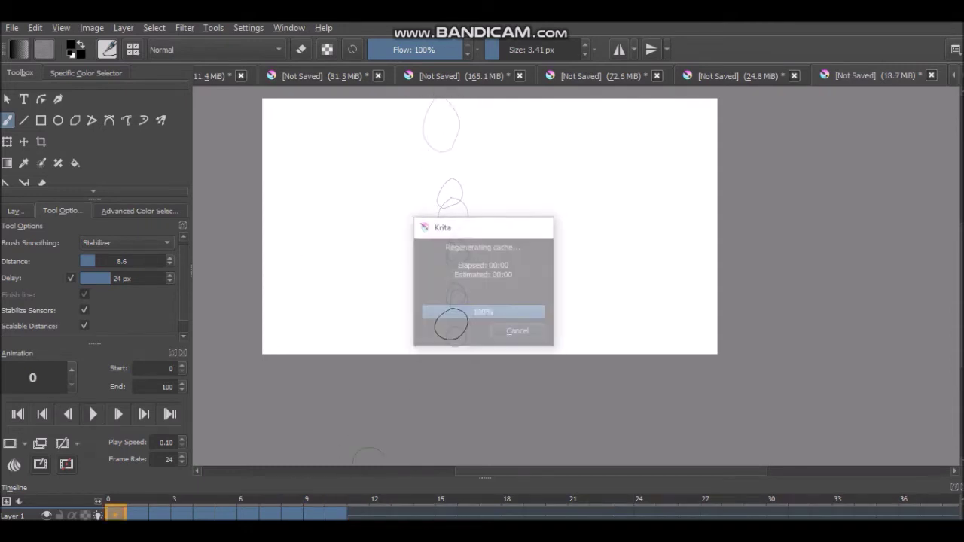
- Replay the animation from the first frame through frame 10
key(space)
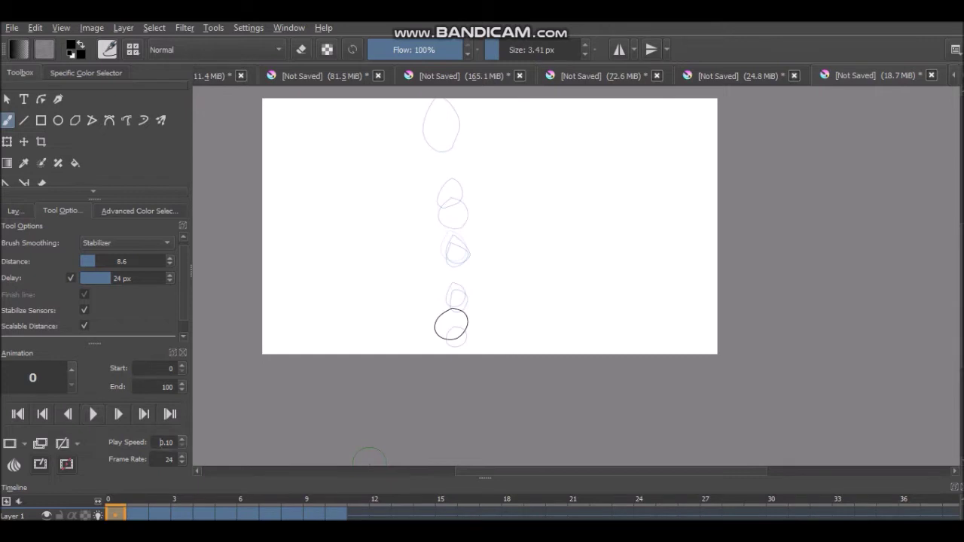
key(space)
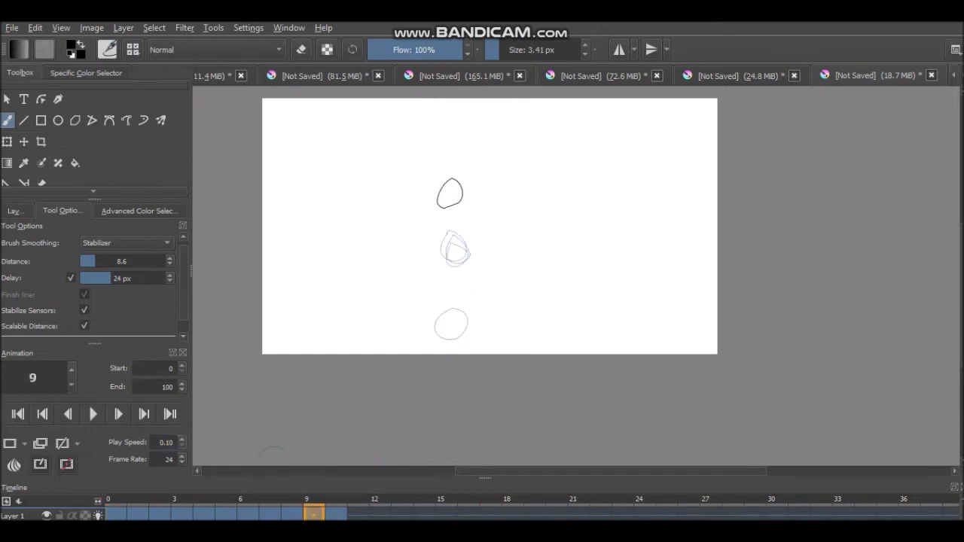
key(Home)
key(space)
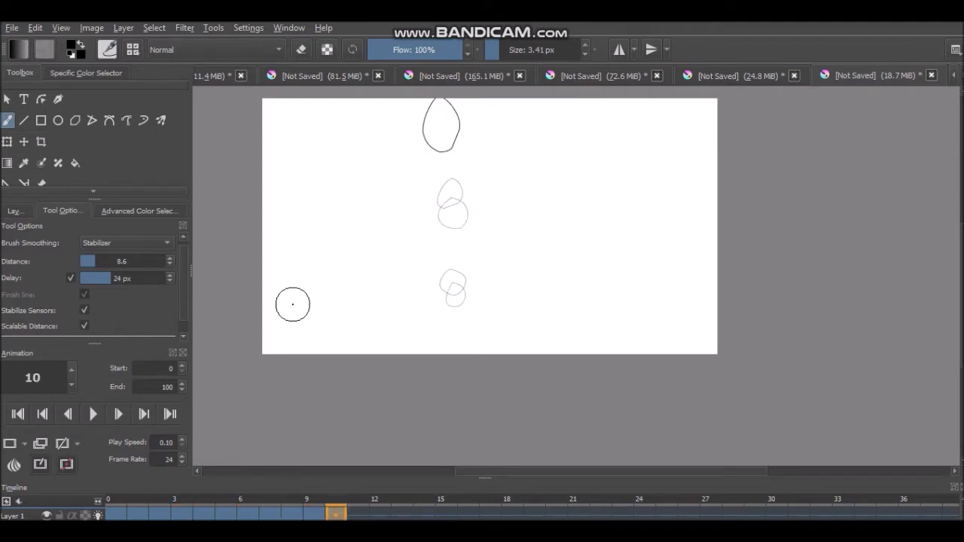
- Draw and close the stretched drop outline on frame 11
drag(435, 188, 461, 197)
scroll(456, 194, up, 5)
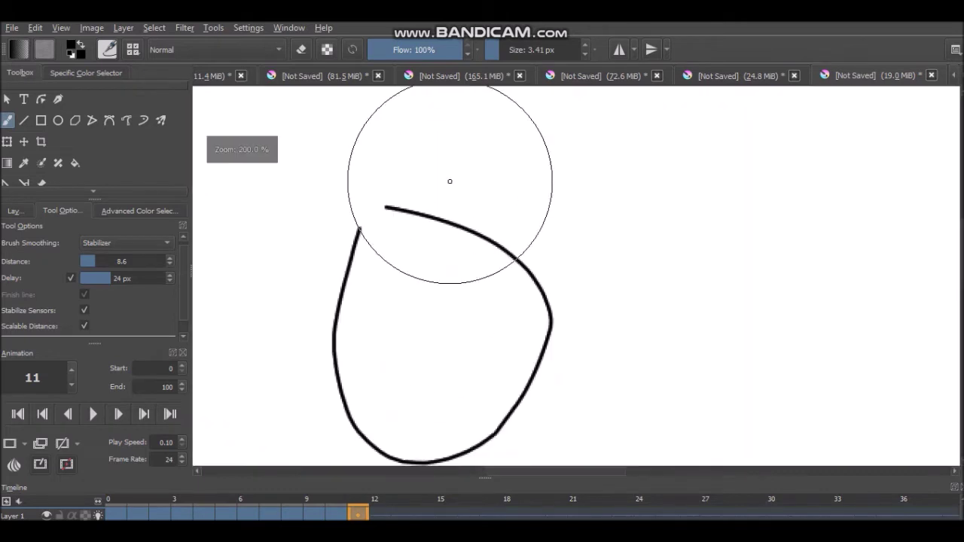
scroll(372, 158, up, 5)
drag(354, 150, 285, 212)
scroll(296, 215, down, 8)
scroll(273, 202, up, 2)
- Draw the drop on frame 12 and the round ball at the bottom on frame 13, then preview playback
key(Right)
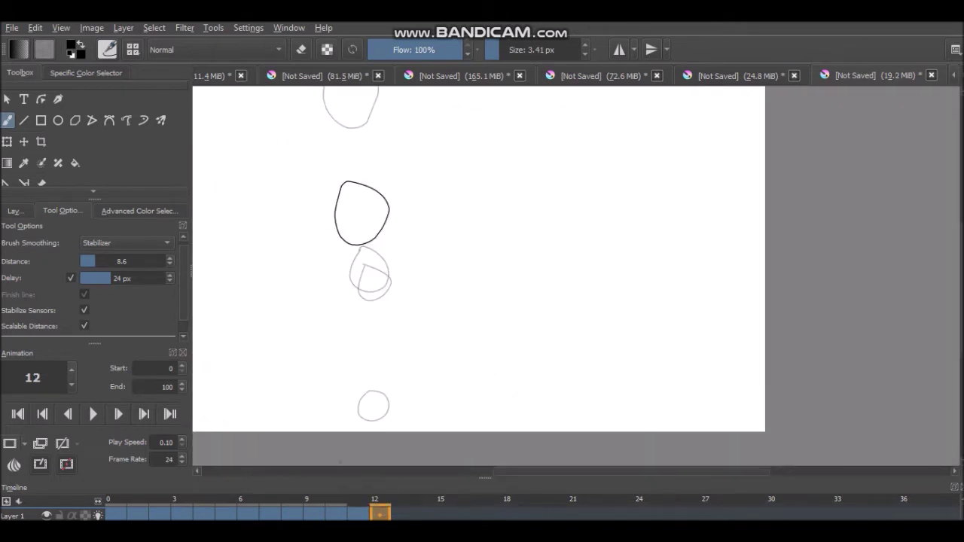
drag(378, 298, 403, 340)
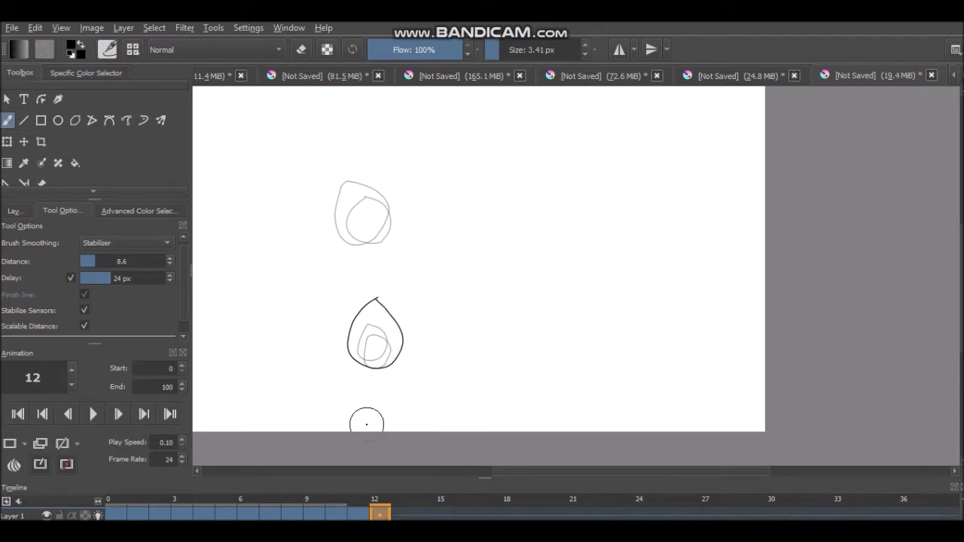
key(Right)
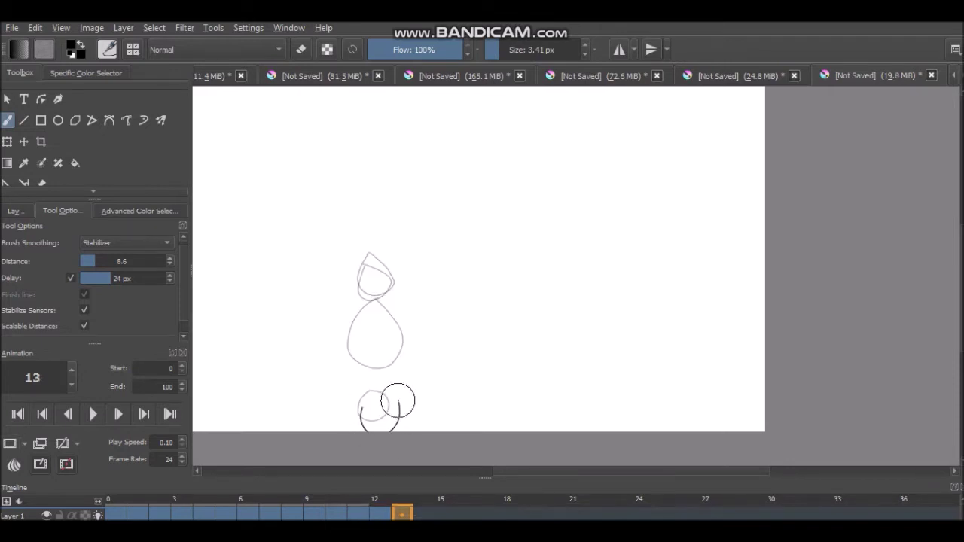
drag(397, 401, 369, 414)
scroll(381, 345, down, 1)
scroll(364, 354, down, 1)
scroll(364, 355, up, 1)
click(93, 413)
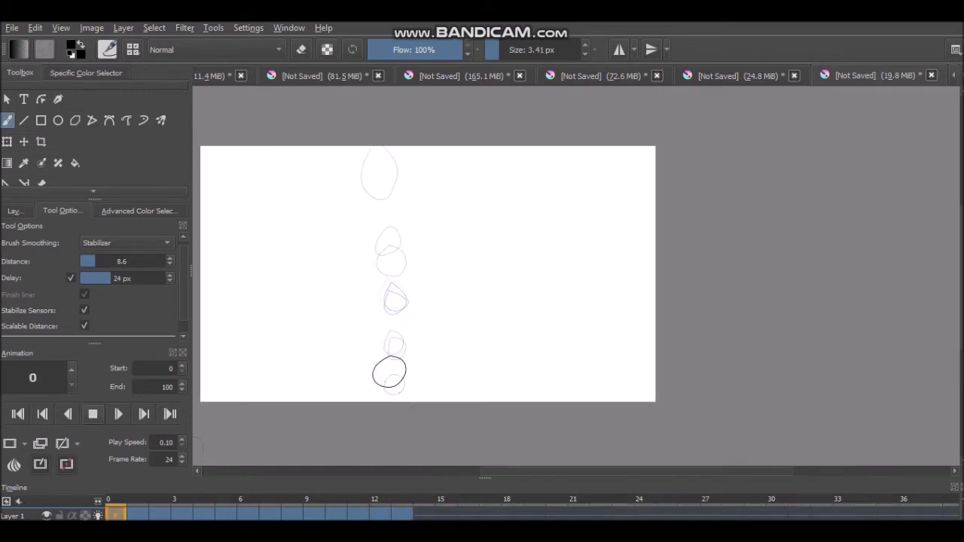
key(space)
- Set Frame Rate to 22 and Play Speed to 0.20 in the Animation docker, previewing playback
click(182, 463)
key(space)
key(space)
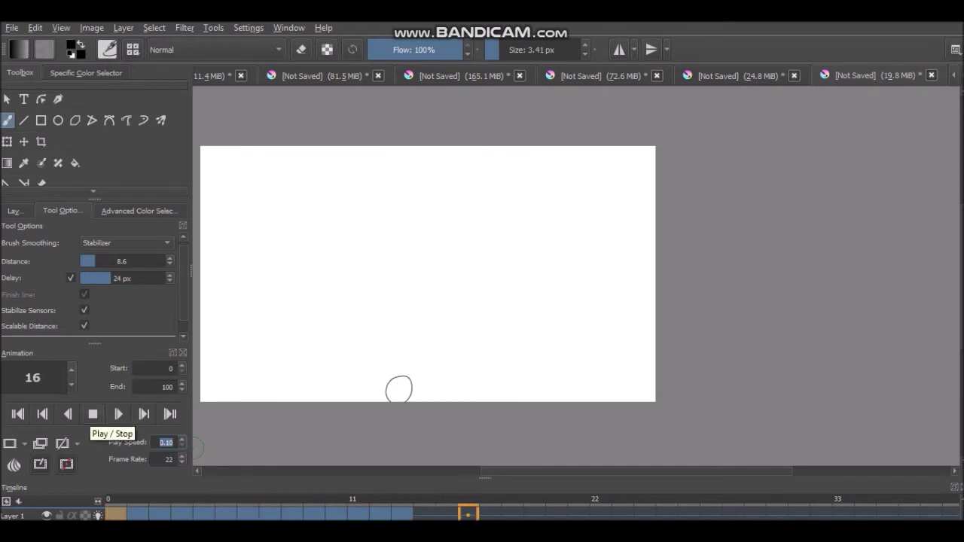
click(92, 415)
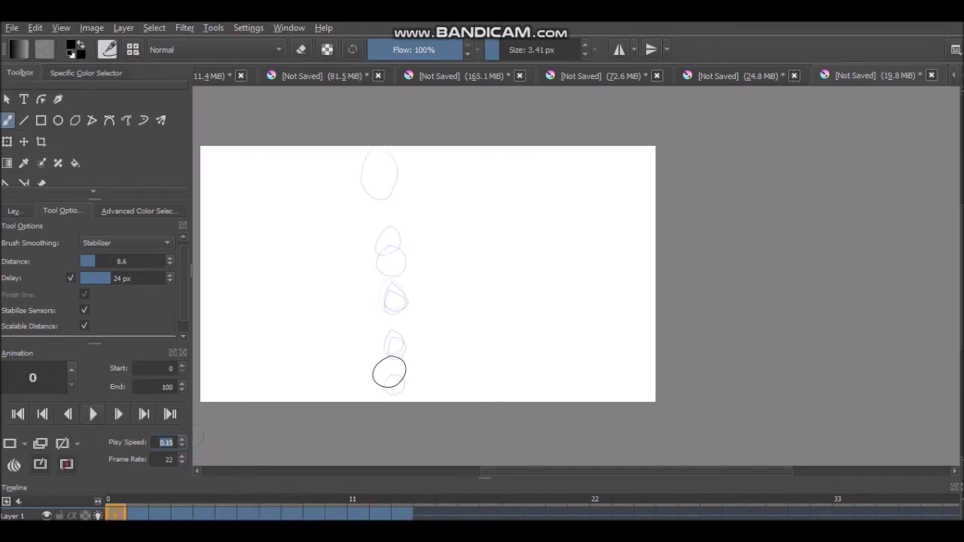
key(space)
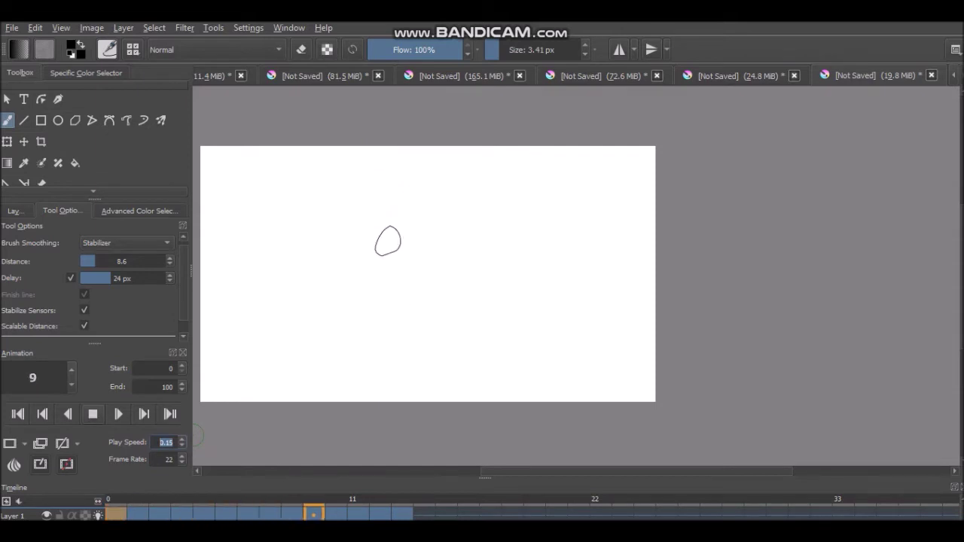
key(space)
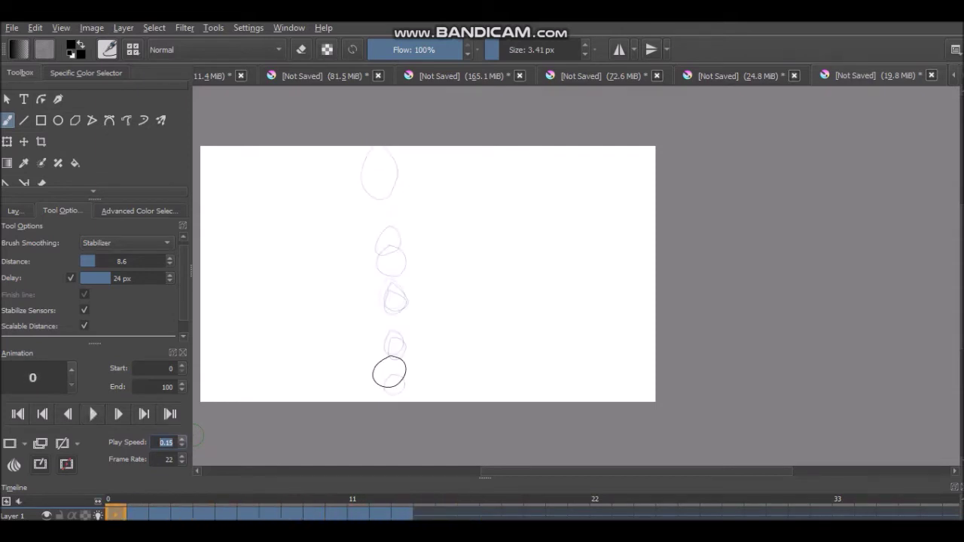
click(92, 414)
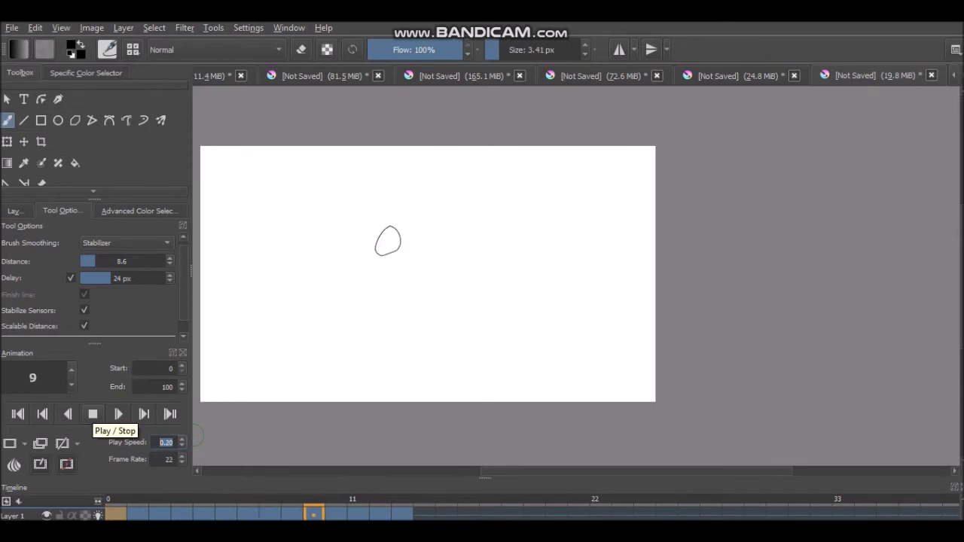
click(93, 414)
scroll(359, 312, down, 2)
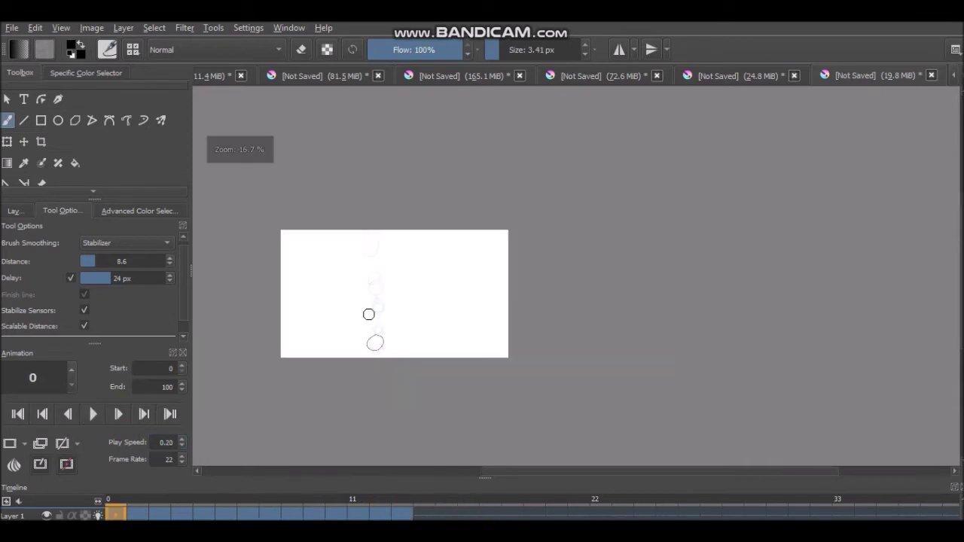
scroll(359, 312, up, 4)
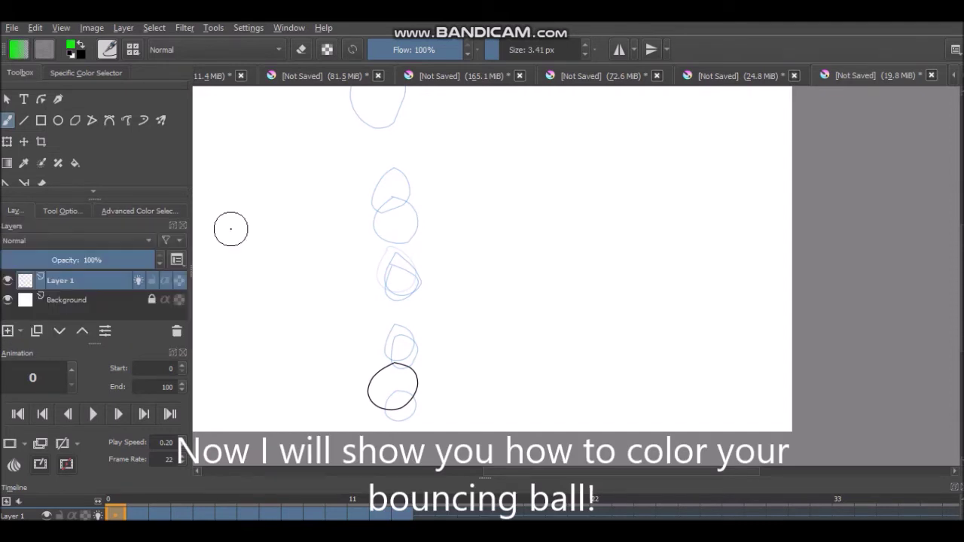
click(74, 124)
- Fill the ball green on frames 0, 1 and 2 with the Fill tool
click(393, 392)
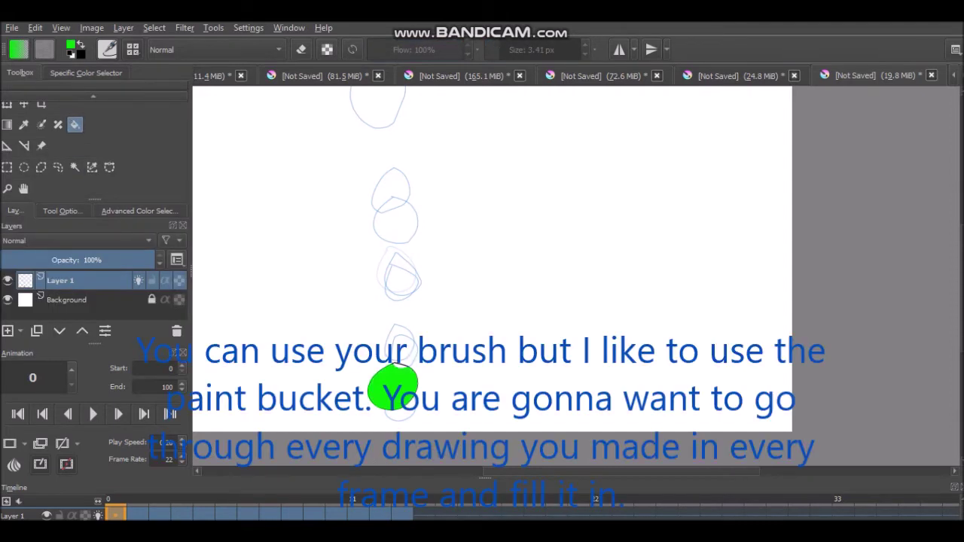
scroll(393, 399, up, 2)
scroll(393, 398, up, 2)
scroll(393, 301, down, 4)
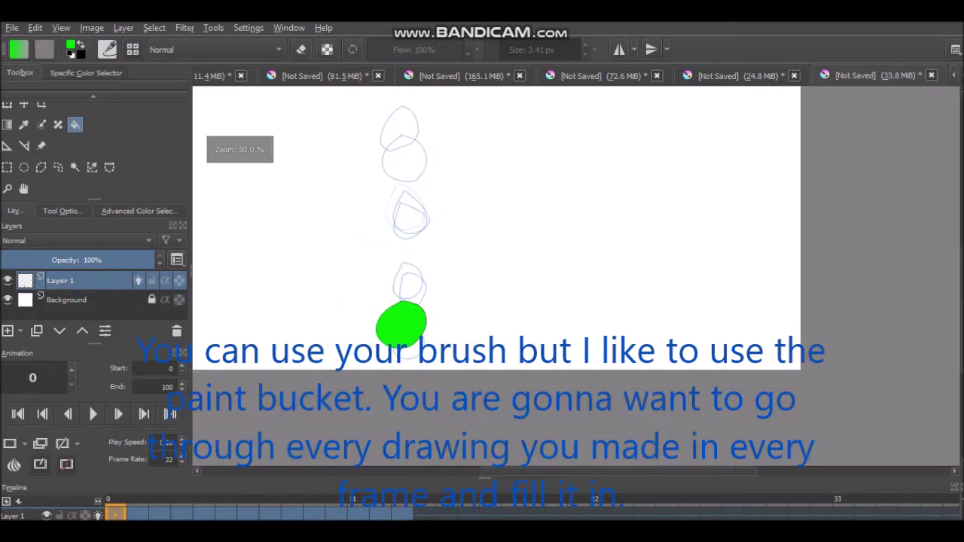
key(period)
click(404, 263)
scroll(404, 264, up, 3)
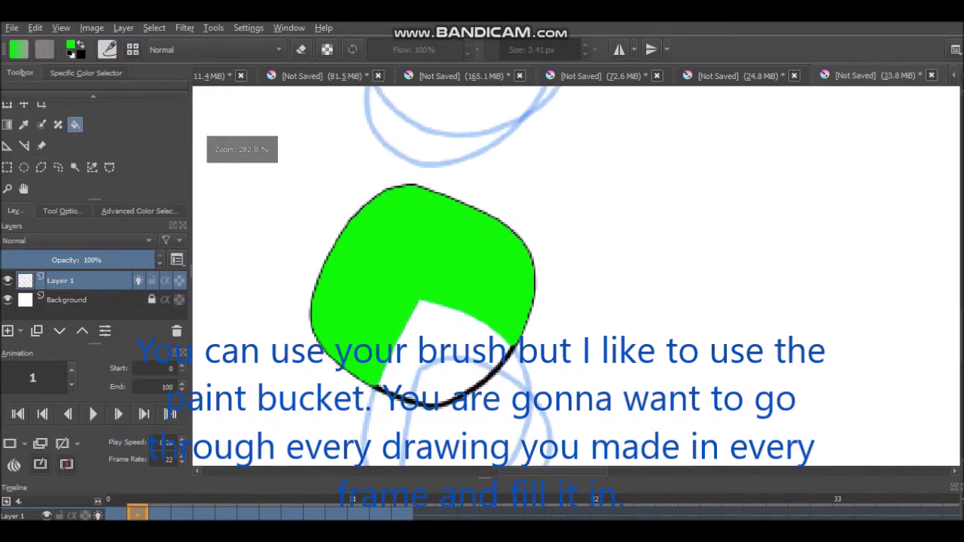
scroll(422, 271, down, 3)
key(period)
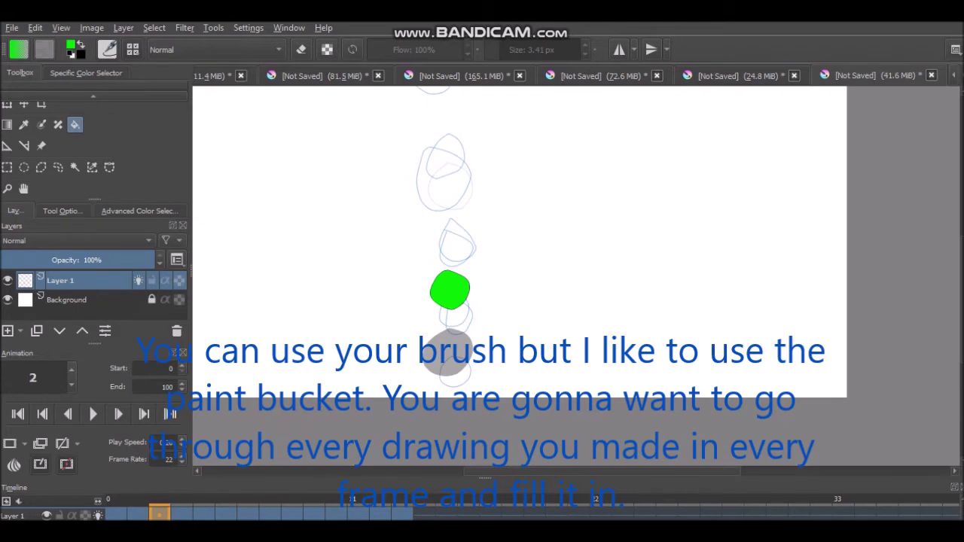
scroll(445, 286, up, 3)
click(475, 248)
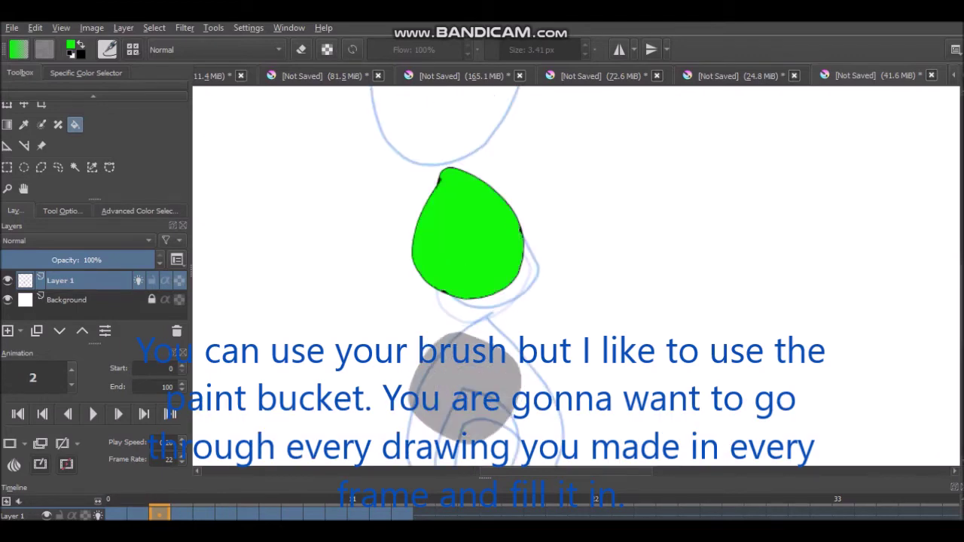
scroll(438, 222, down, 4)
- Fill the ball green on frames 3 and 4 and the drop on frame 5
key(period)
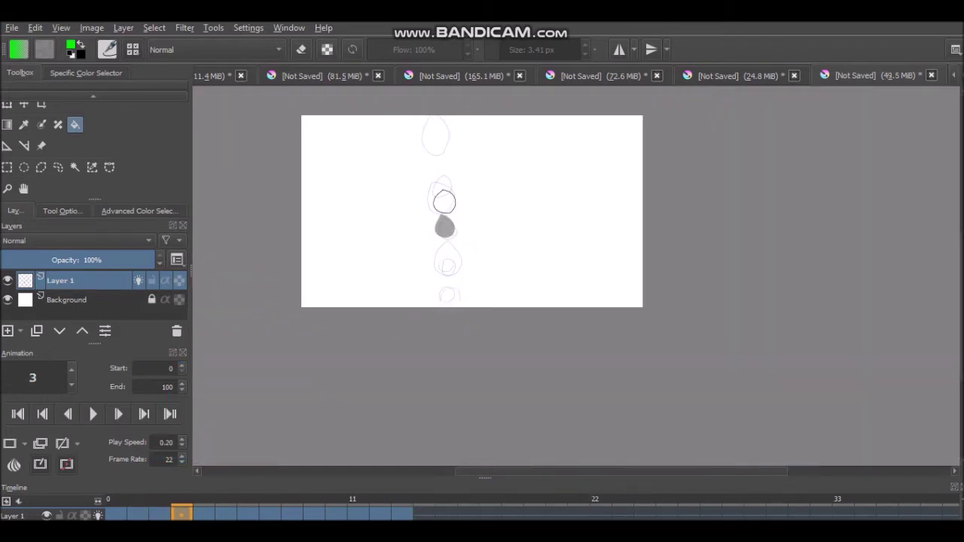
scroll(442, 201, up, 2)
scroll(441, 200, up, 2)
click(475, 248)
scroll(475, 249, down, 4)
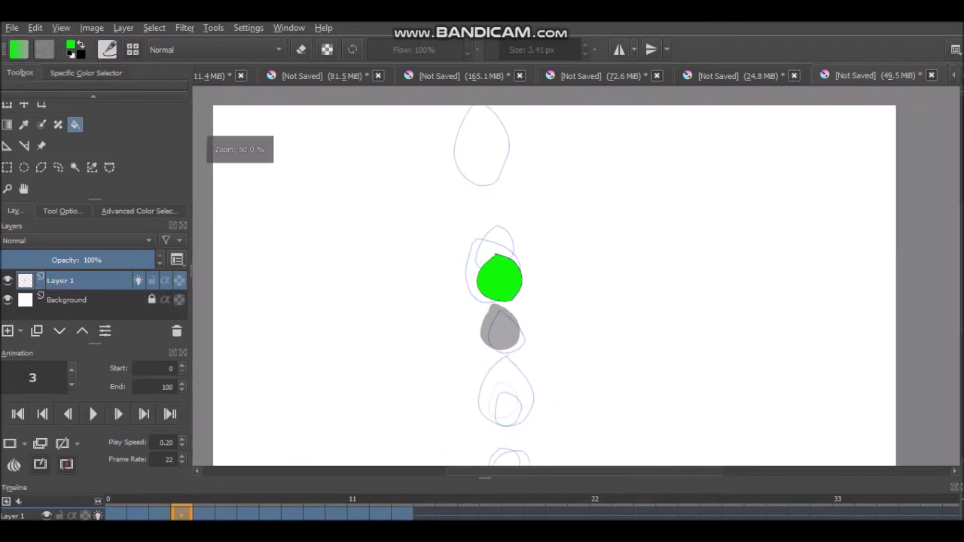
key(period)
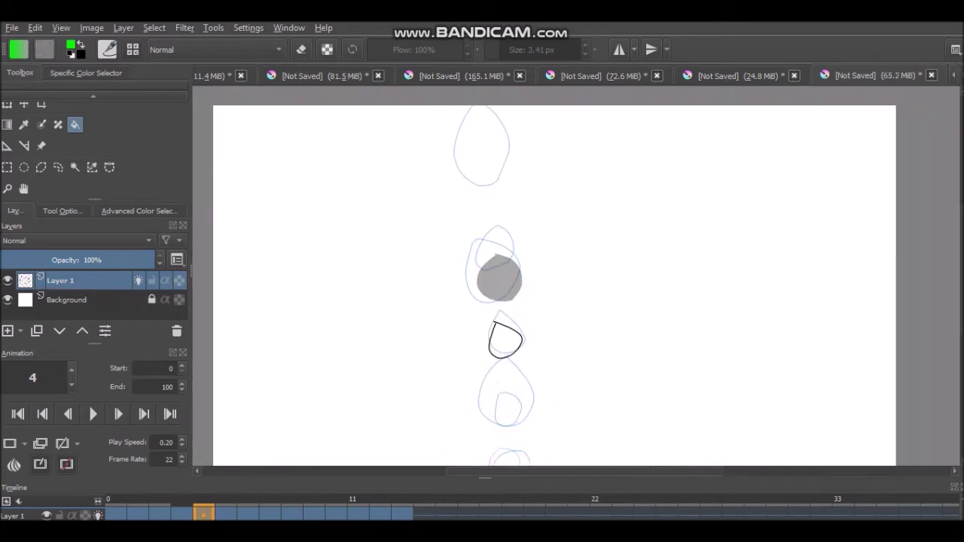
click(505, 340)
scroll(506, 339, up, 1)
scroll(505, 339, up, 3)
scroll(505, 339, down, 3)
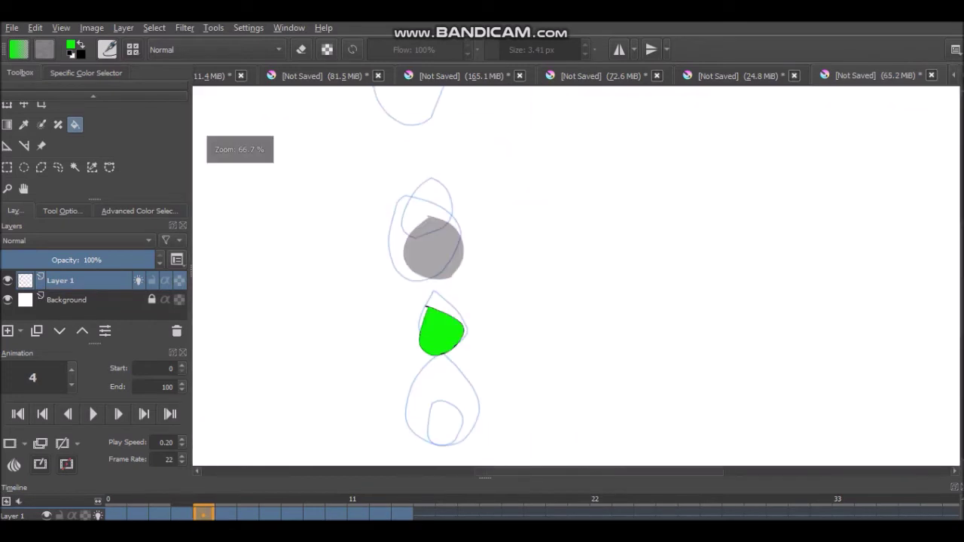
key(Right)
click(438, 412)
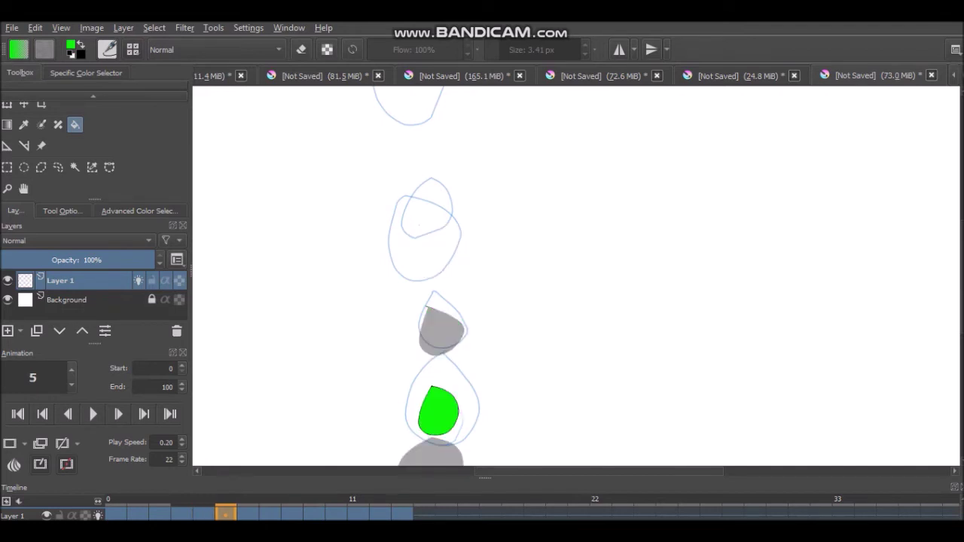
scroll(422, 302, down, 3)
scroll(421, 301, up, 3)
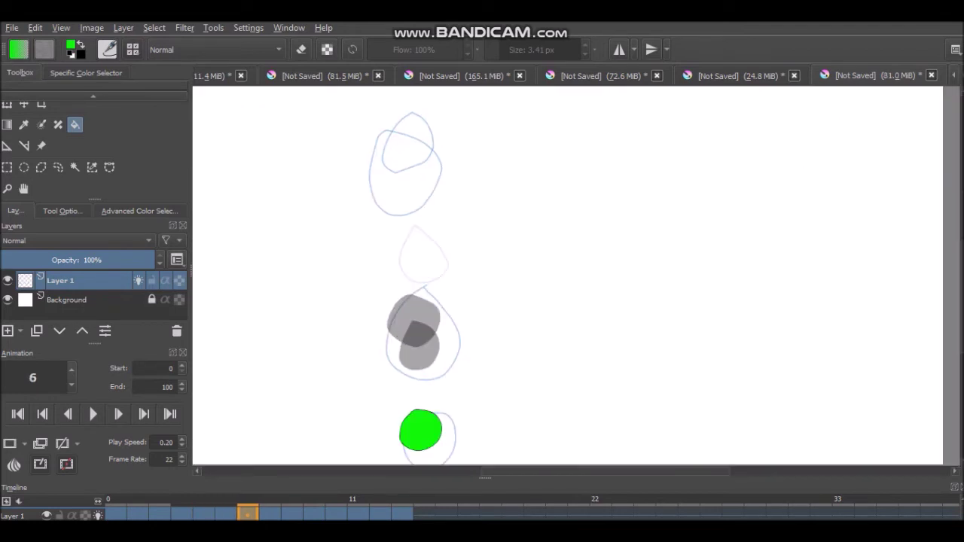
scroll(406, 452, down, 3)
scroll(407, 452, up, 5)
scroll(407, 452, up, 2)
scroll(527, 278, down, 5)
scroll(527, 279, down, 1)
scroll(527, 279, up, 1)
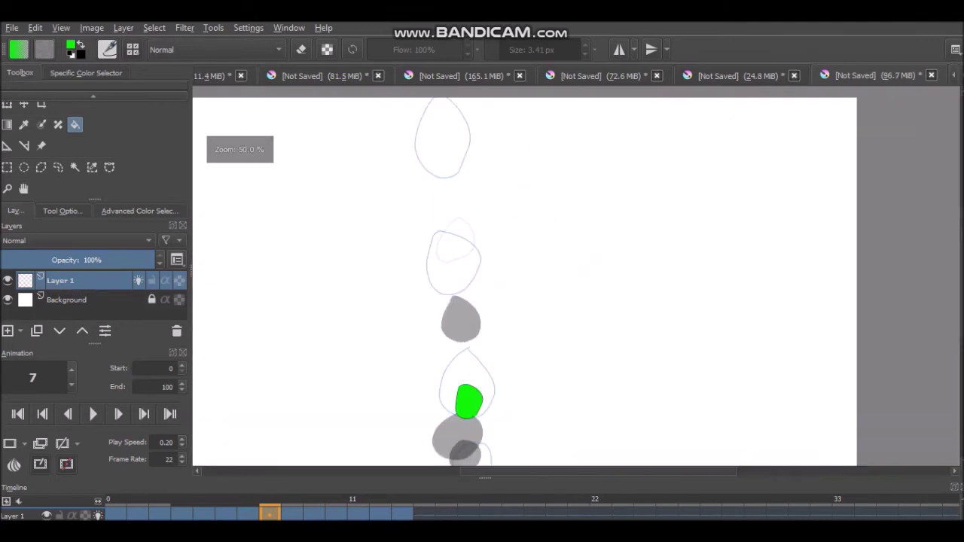
- Fill the ball outlines on frames 11, 12 and 13 green, then play the animation
key(Right)
key(Right)
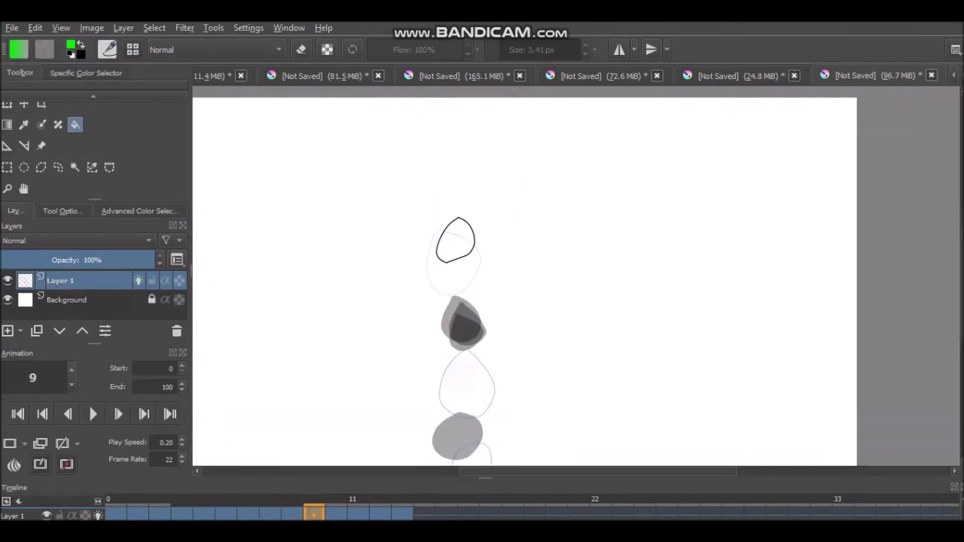
key(Right)
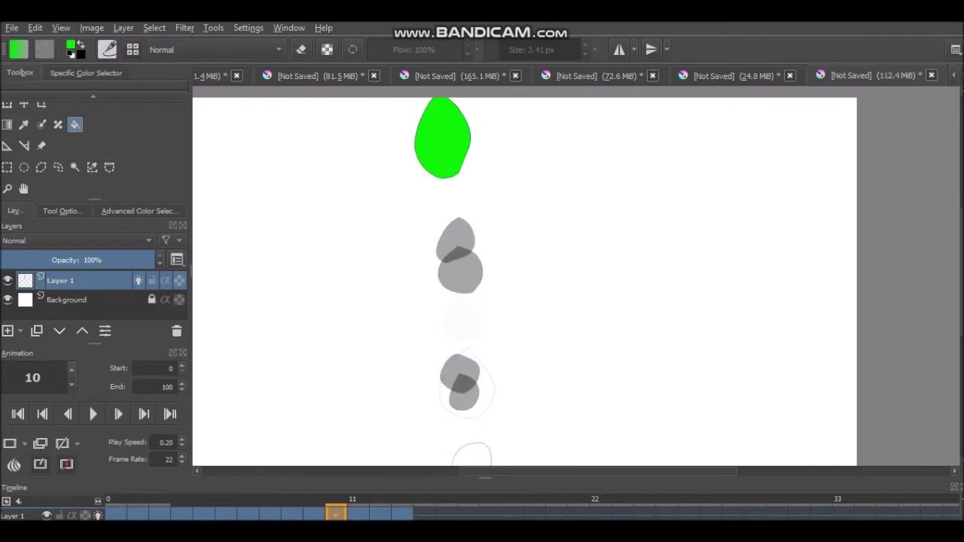
key(Right)
click(454, 259)
key(Right)
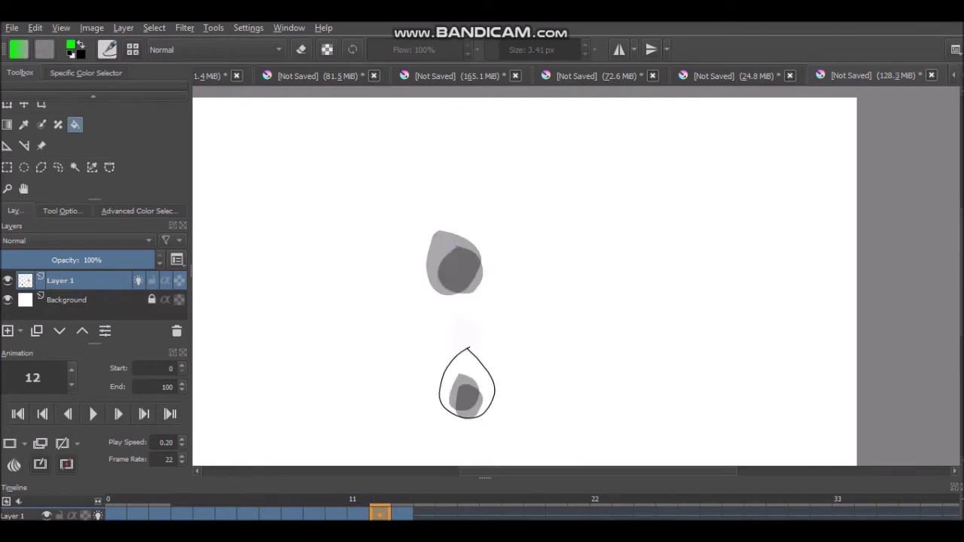
click(467, 377)
key(Right)
click(479, 452)
scroll(460, 408, down, 1)
key(space)
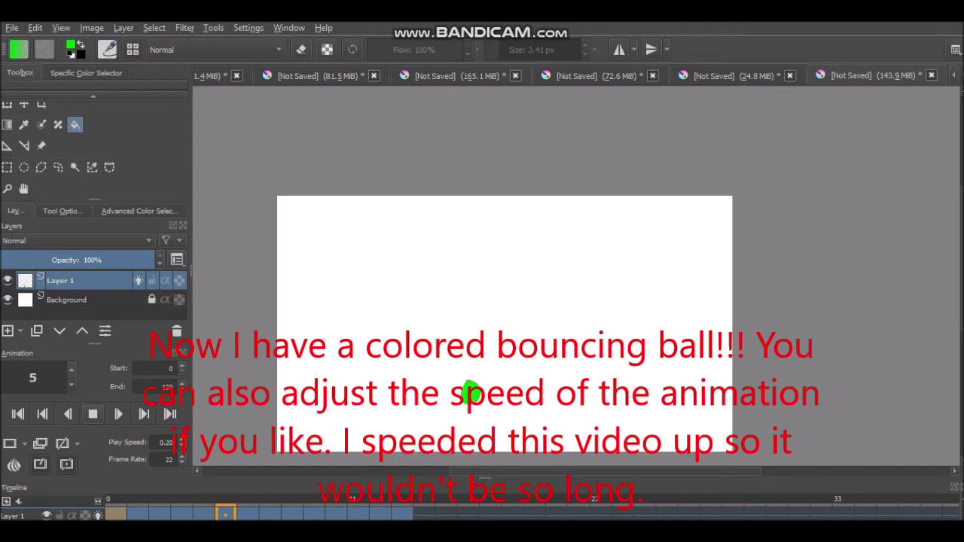
- Stop playback, switch to the Freehand Brush, and undo a stray test stroke
key(space)
scroll(343, 349, up, 2)
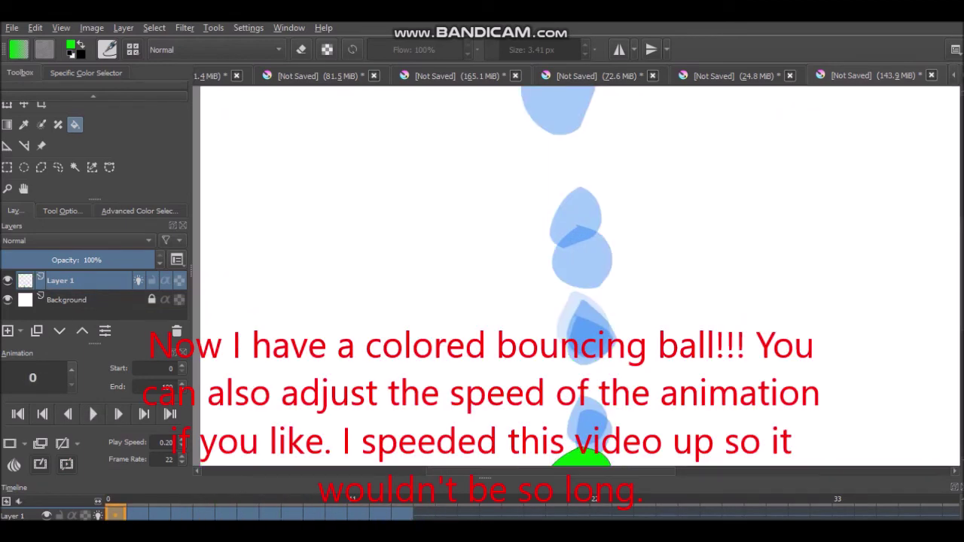
key(b)
drag(272, 220, 340, 280)
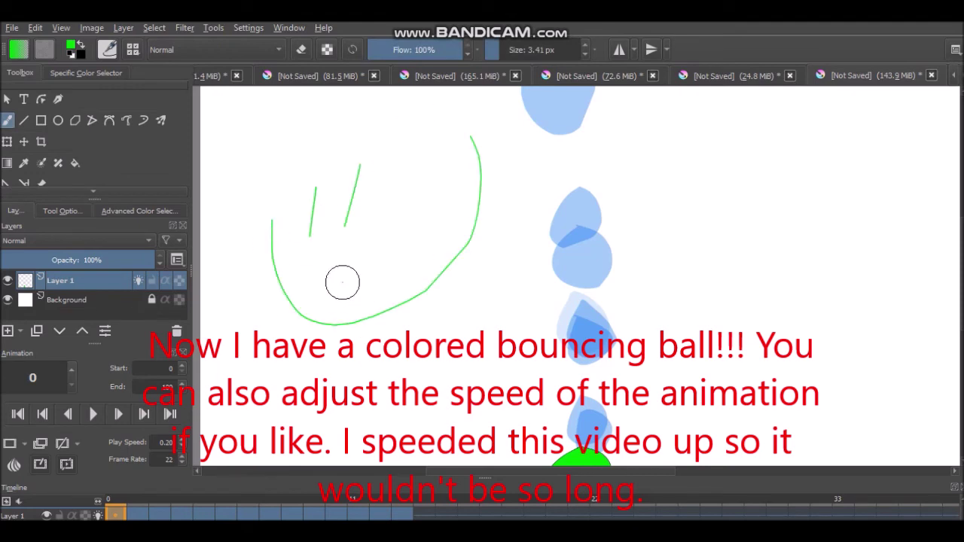
scroll(340, 279, down, 3)
key(ctrl+z)
key(ctrl+z)
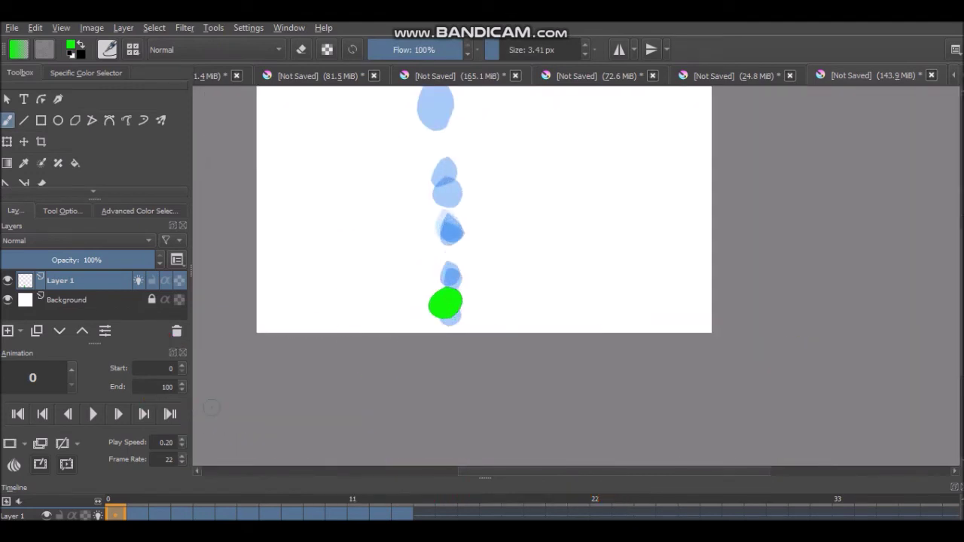
- Play and stop the animation, scrub to frame 10, then return to frame 0
key(space)
scroll(343, 292, down, 1)
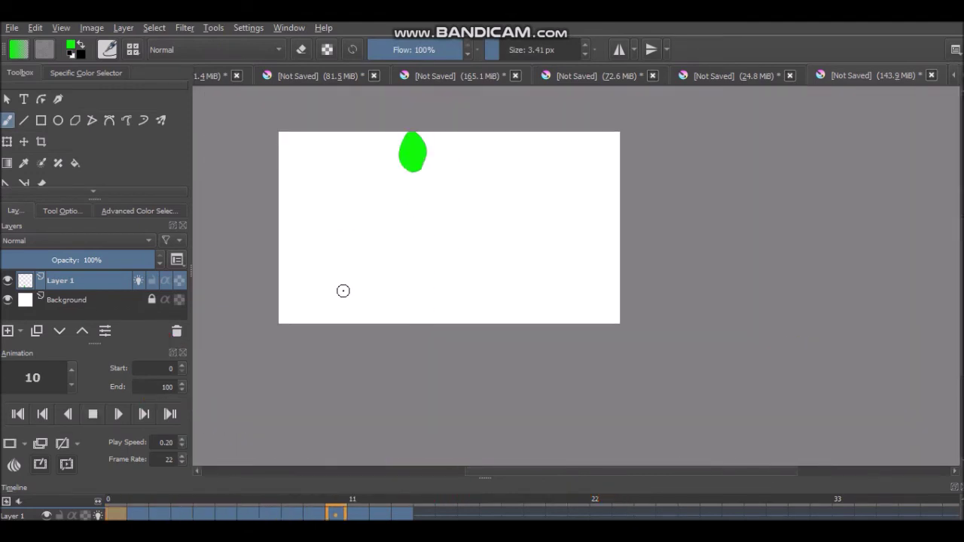
scroll(375, 142, up, 1)
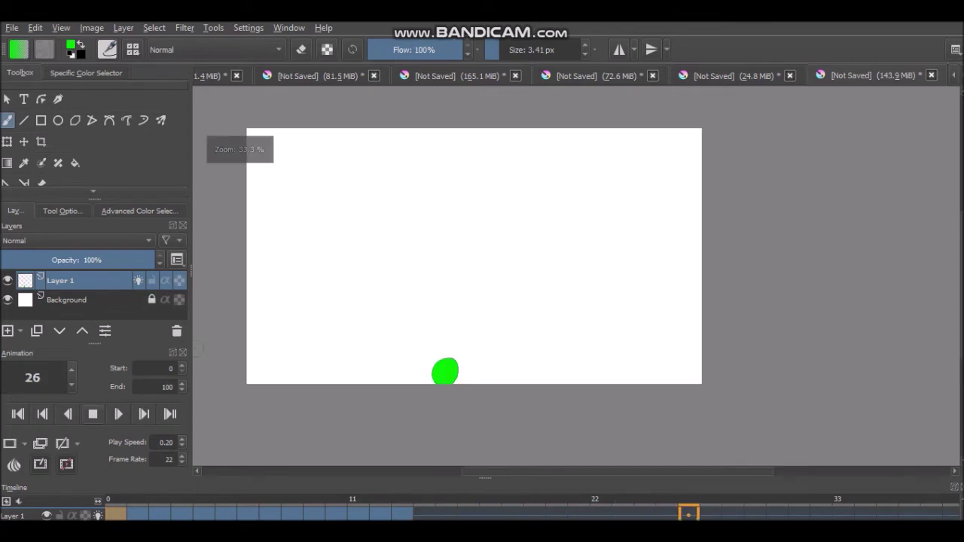
key(space)
drag(115, 512, 336, 512)
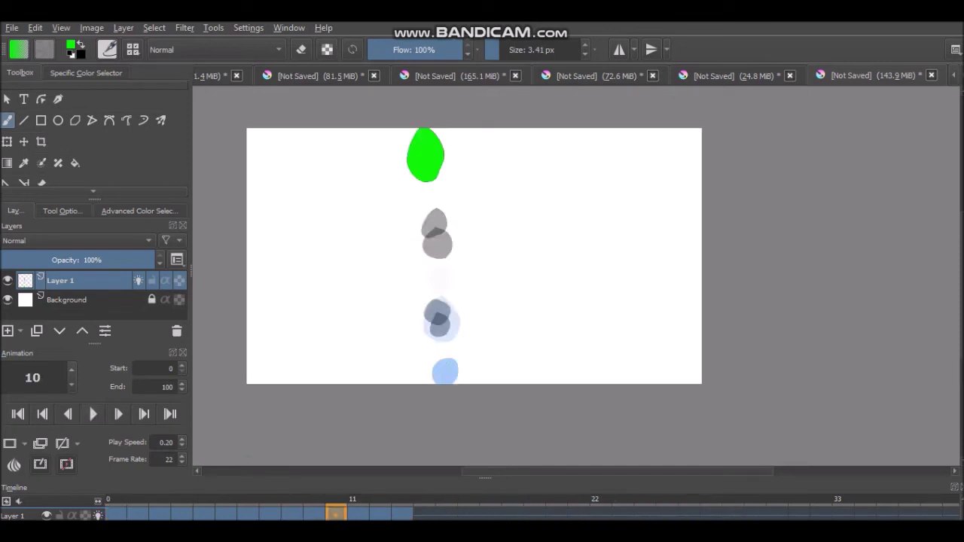
click(115, 512)
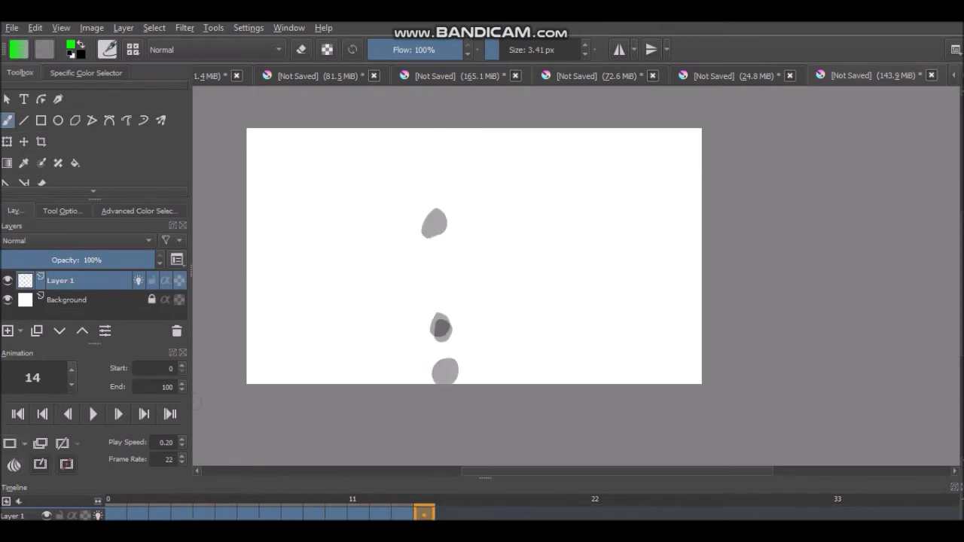
- Set black in the Advanced Color Selector and draw a smaller ball outline on frame 14
click(138, 211)
click(182, 251)
scroll(423, 379, up, 2)
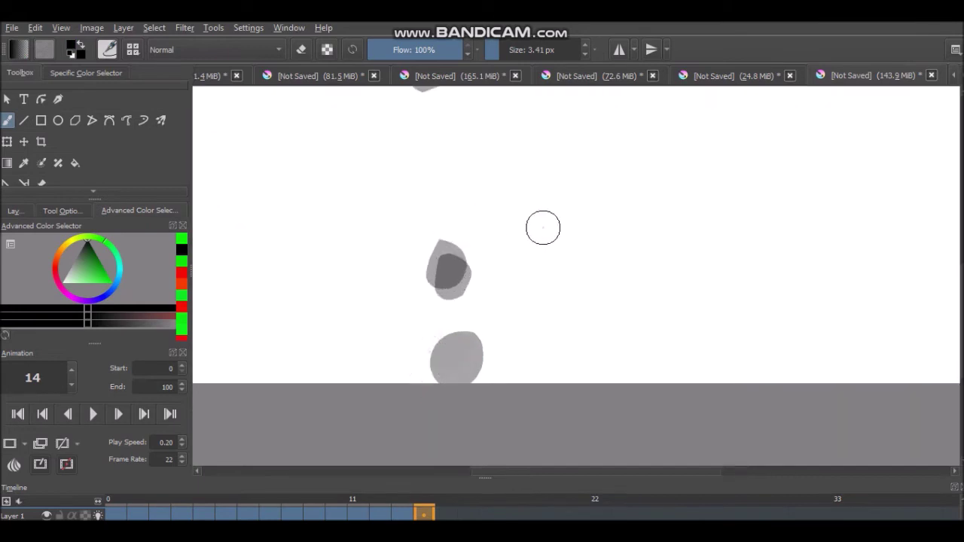
key(ctrl+z)
drag(565, 250, 572, 243)
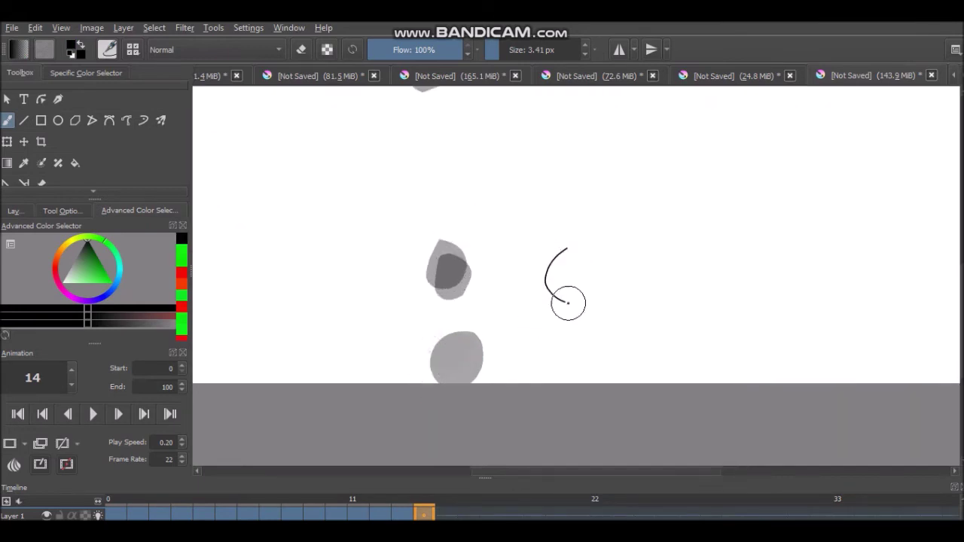
scroll(559, 252, down, 4)
scroll(512, 297, up, 3)
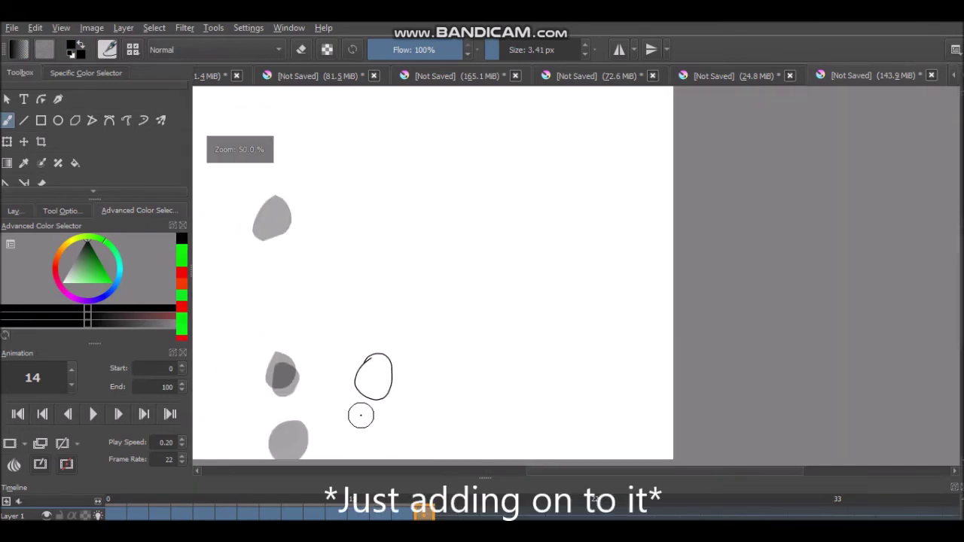
- Draw the black ball outline on frame 15
key(Right)
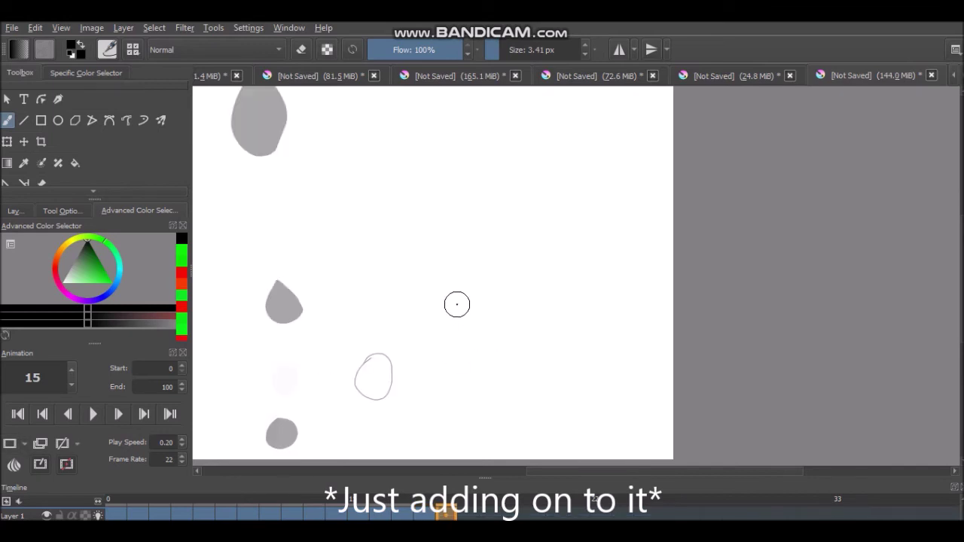
drag(455, 302, 432, 329)
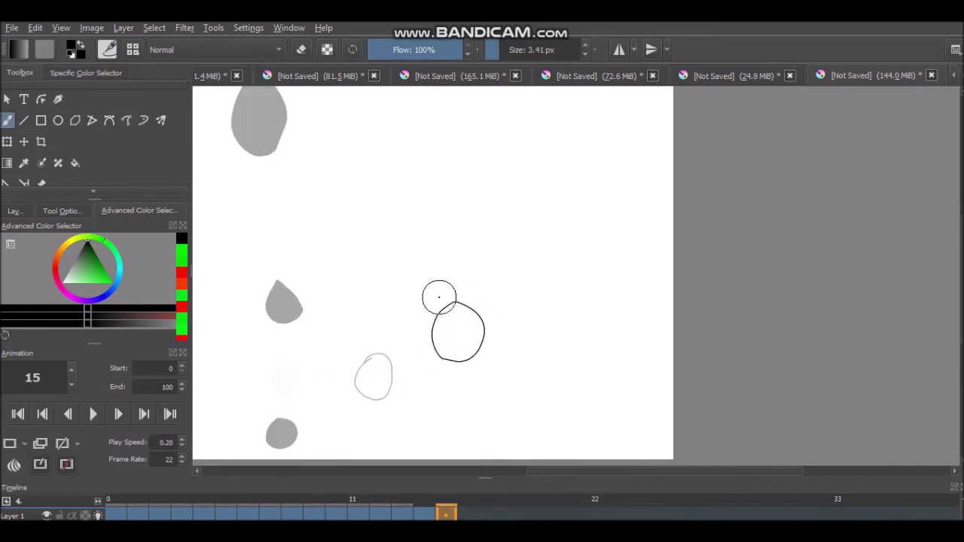
scroll(444, 302, up, 2)
scroll(460, 415, up, 3)
scroll(469, 387, up, 3)
scroll(448, 125, up, 2)
scroll(448, 126, down, 3)
scroll(441, 243, down, 2)
scroll(445, 213, down, 1)
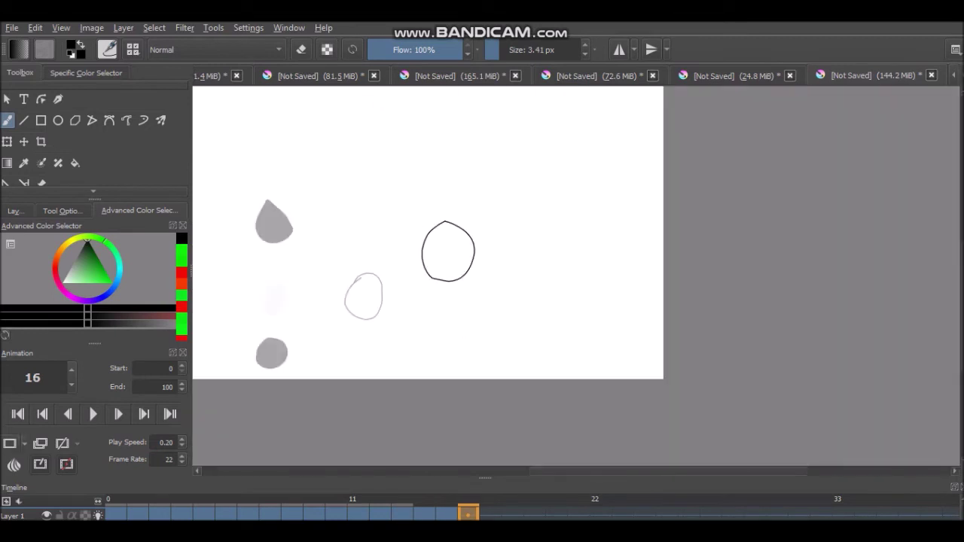
- Advance through frames 16 and 17, then replay the animation from frame 0
key(period)
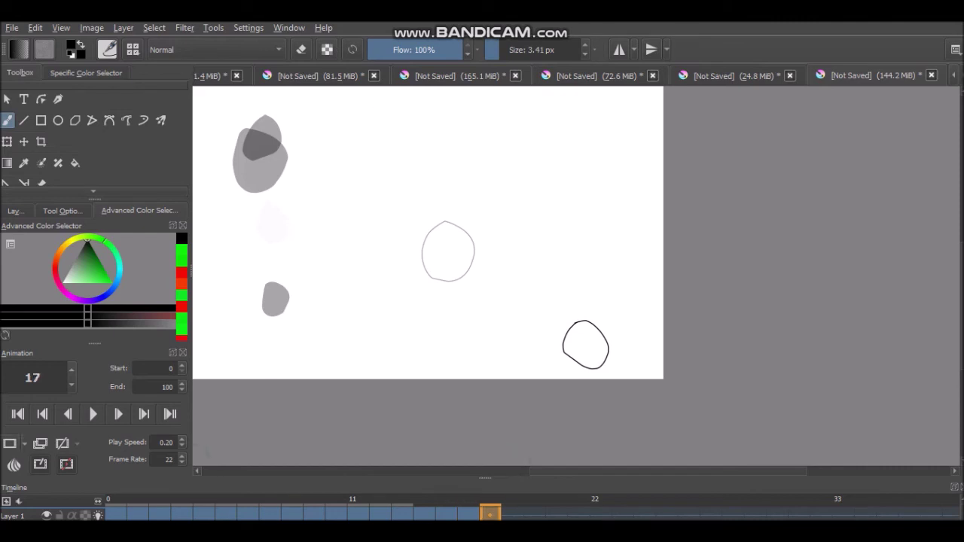
key(period)
scroll(648, 241, down, 3)
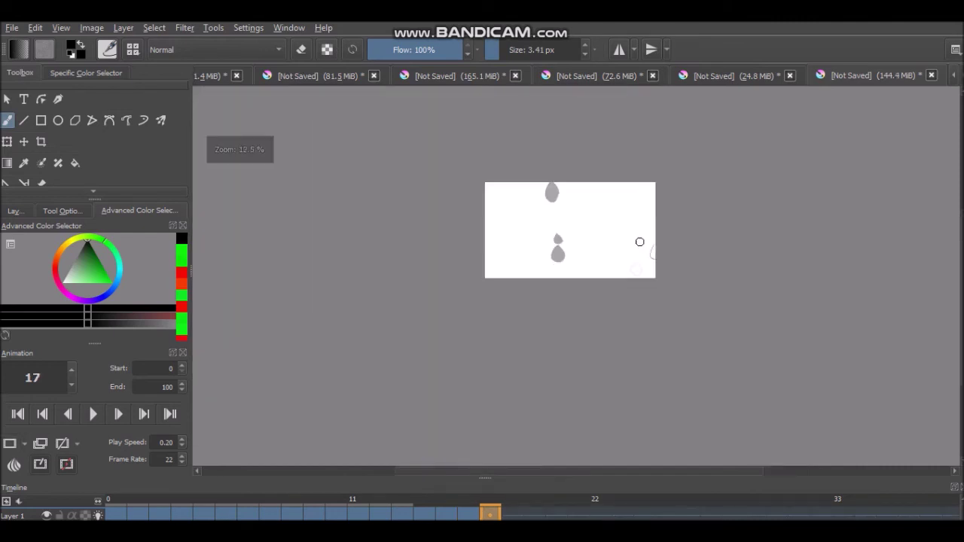
scroll(610, 204, up, 2)
key(Home)
key(space)
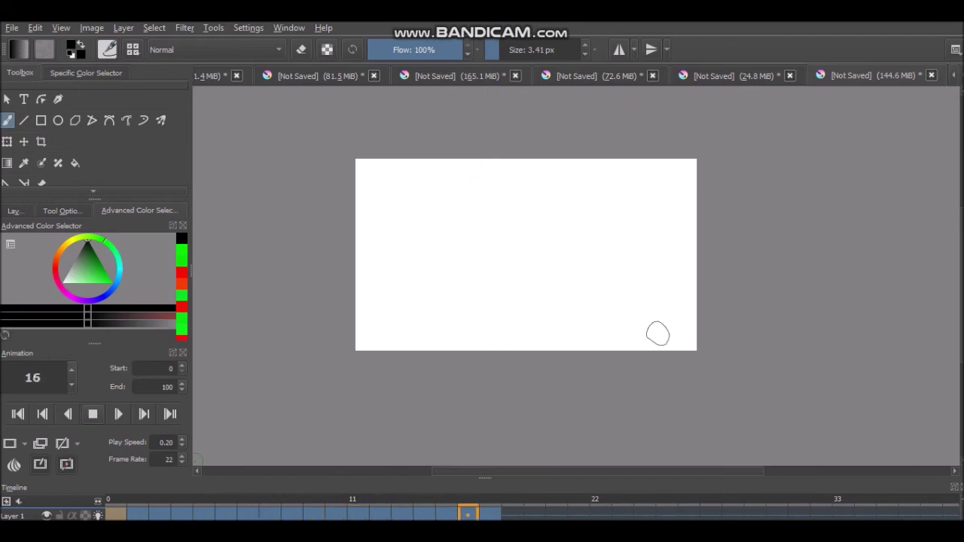
key(space)
- Step to frame 13 and sample the ball's bright green colour
key(Right)
key(Right)
key(Right)
key(Right)
key(Right)
key(Right)
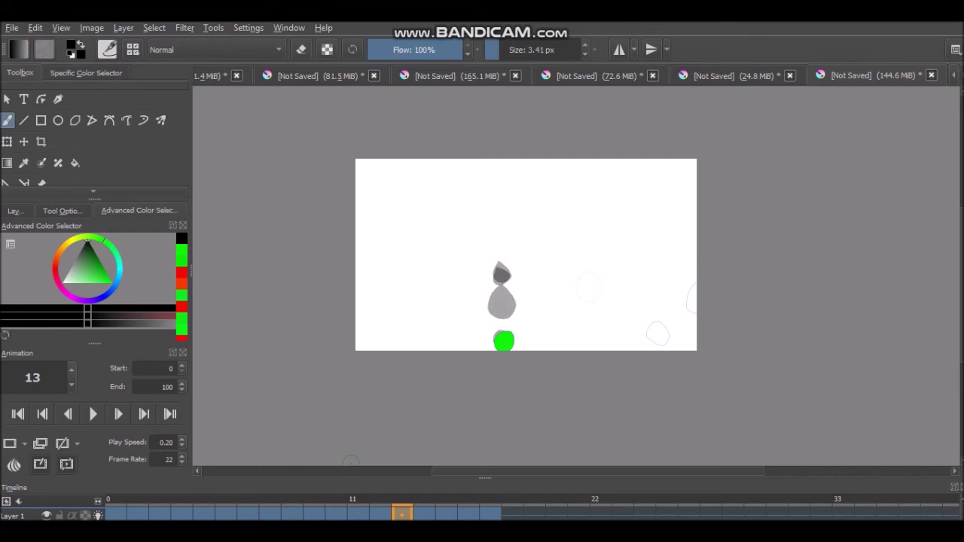
key(Right)
key(plus)
key(Left)
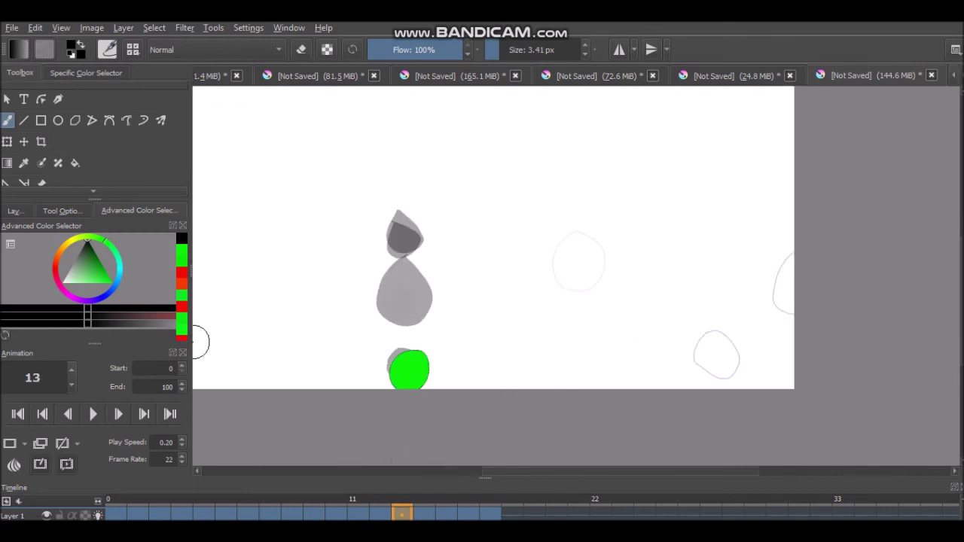
ctrl+click(409, 369)
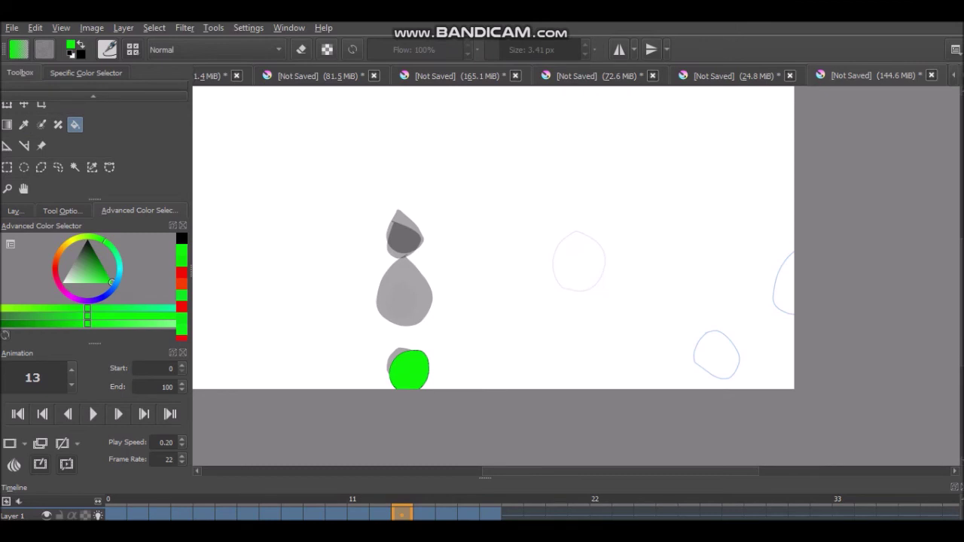
- Fill the ball outlines on frames 14 through 17 with bright green
key(Right)
key(plus)
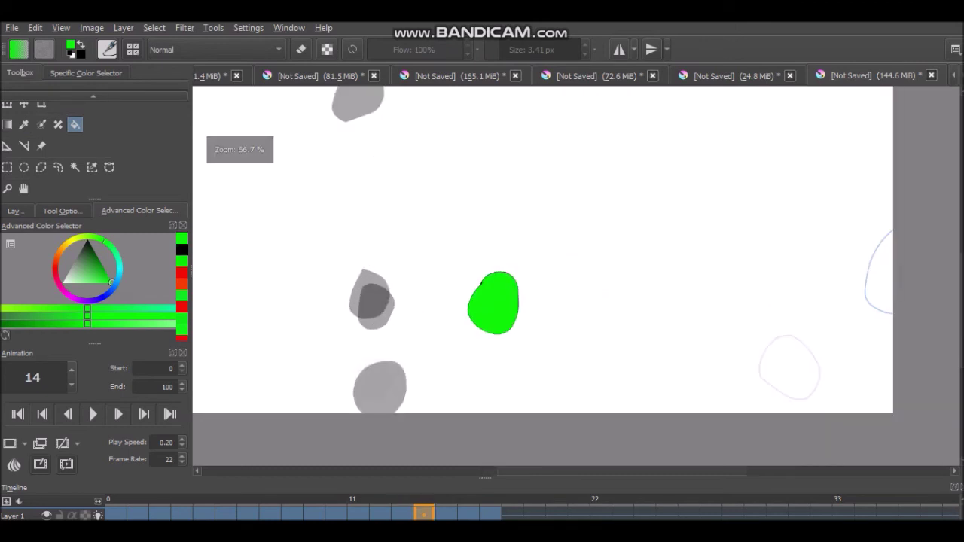
key(Right)
click(606, 243)
click(789, 366)
key(Right)
click(880, 273)
- Switch to freehand painting, play the animation, and return to frame 0
scroll(880, 273, down, 5)
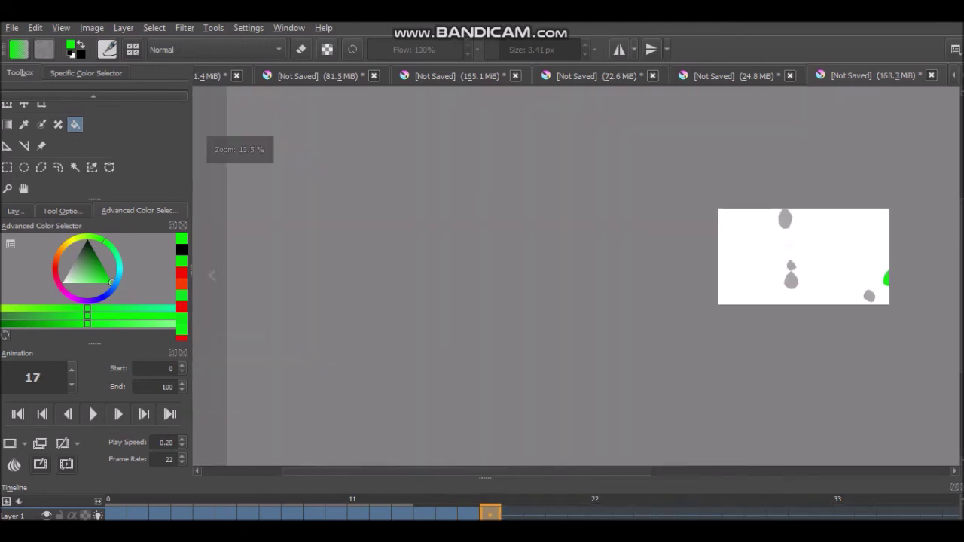
scroll(880, 272, up, 3)
scroll(880, 273, up, 1)
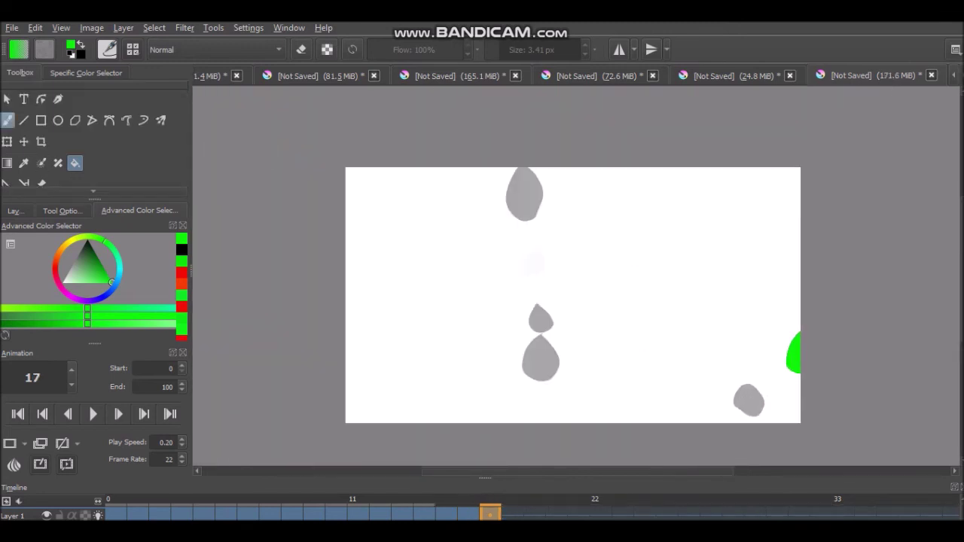
key(b)
key(space)
key(space)
key(Home)
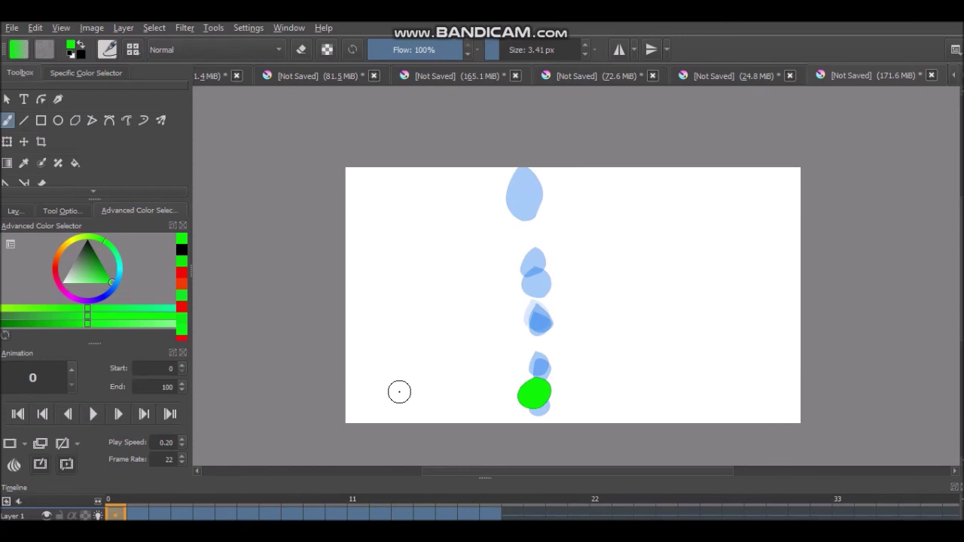
key(space)
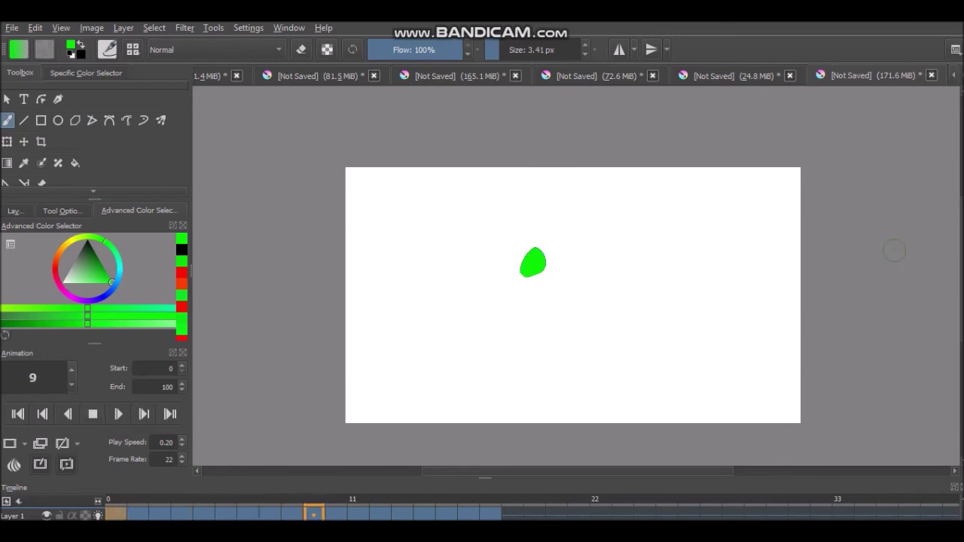
- Play, stop and replay the green bouncing ball at the raised play speed
key(space)
key(space)
key(space)
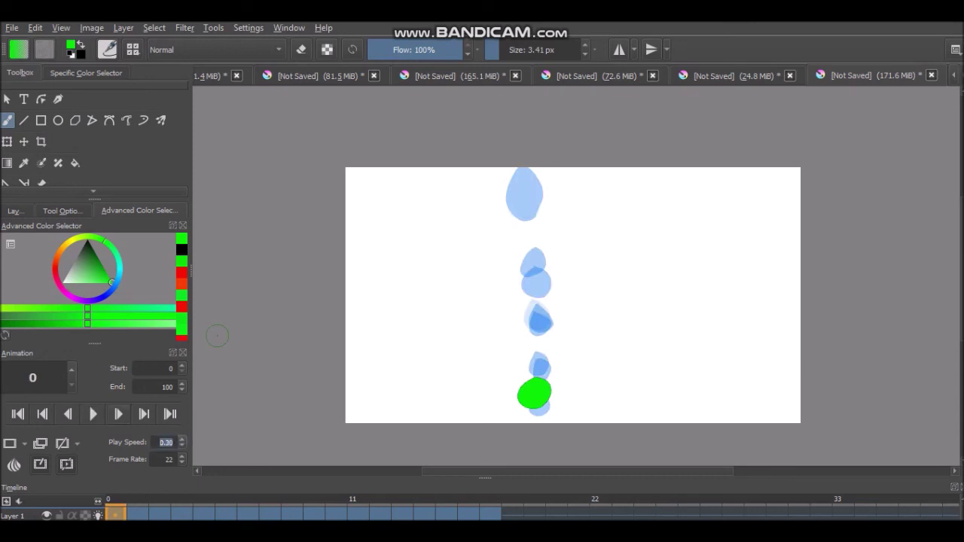
key(space)
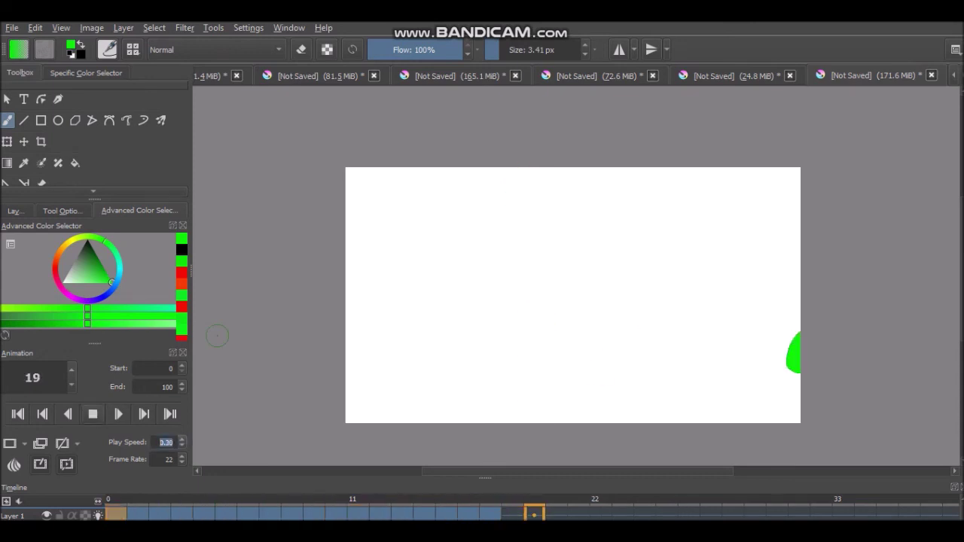
key(space)
key(space)
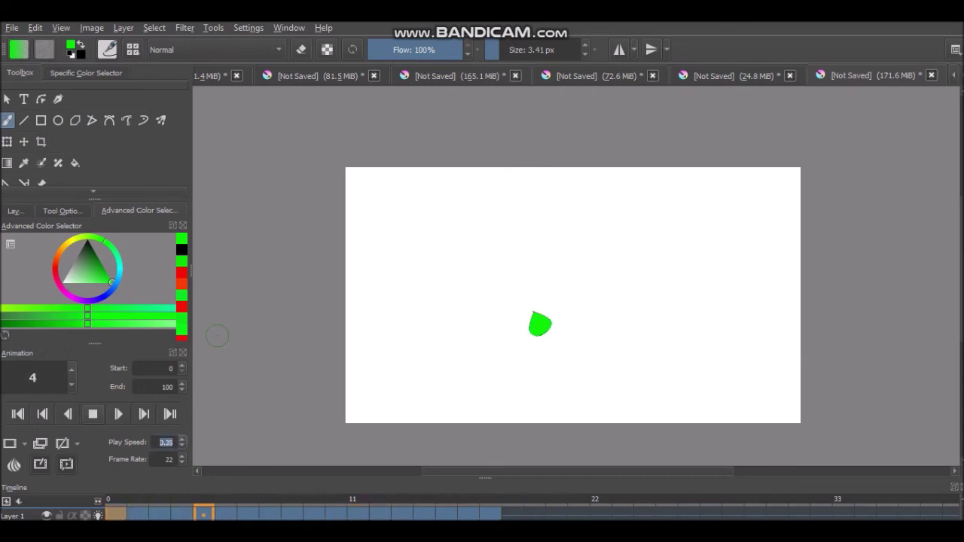
key(space)
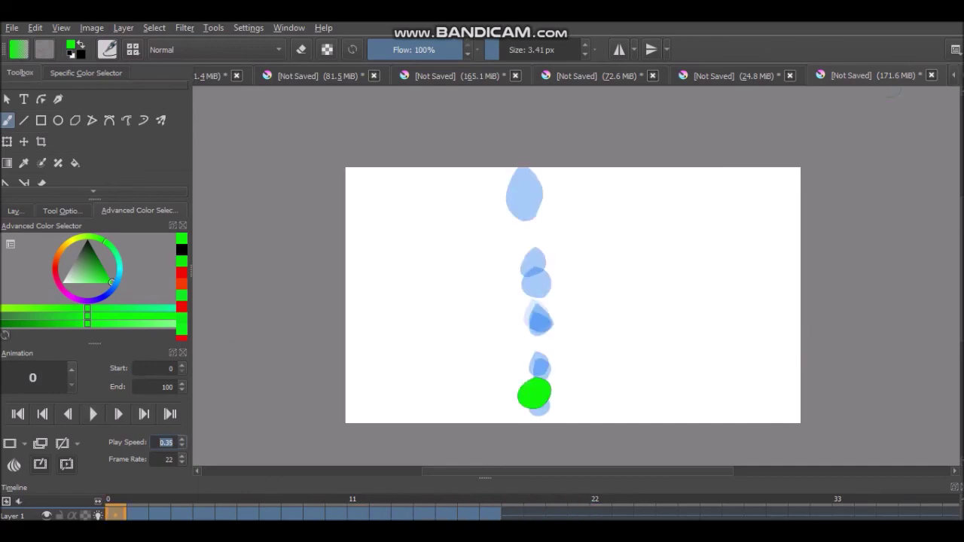